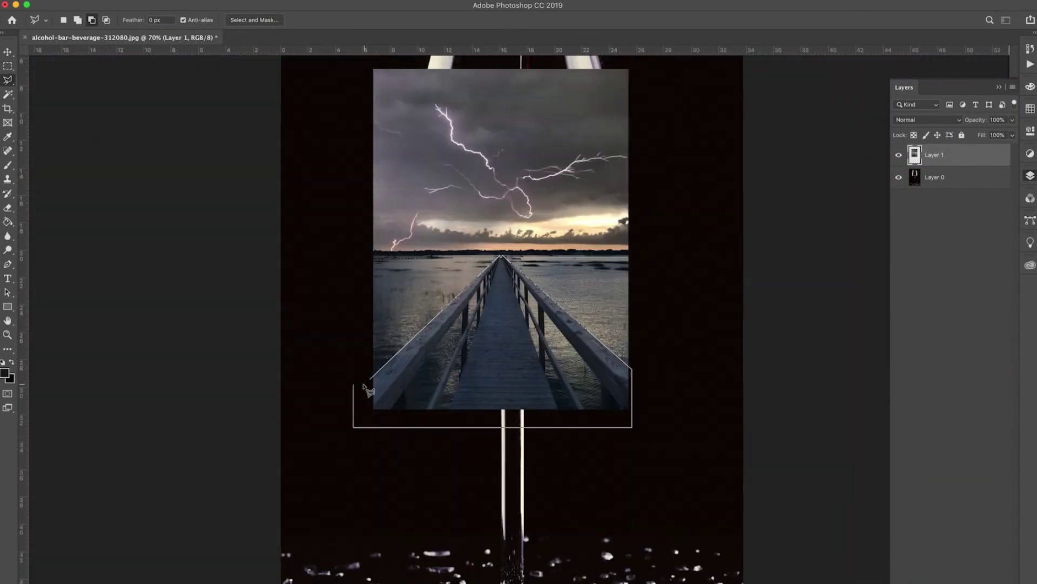
# Close the outline around the sky and delete the sky.
pyautogui.click(367, 390)
pyautogui.hotkey('shift', 'ctrl', 'i')
pyautogui.press('Delete')
pyautogui.press('m')
pyautogui.scroll(5, 529, 418)
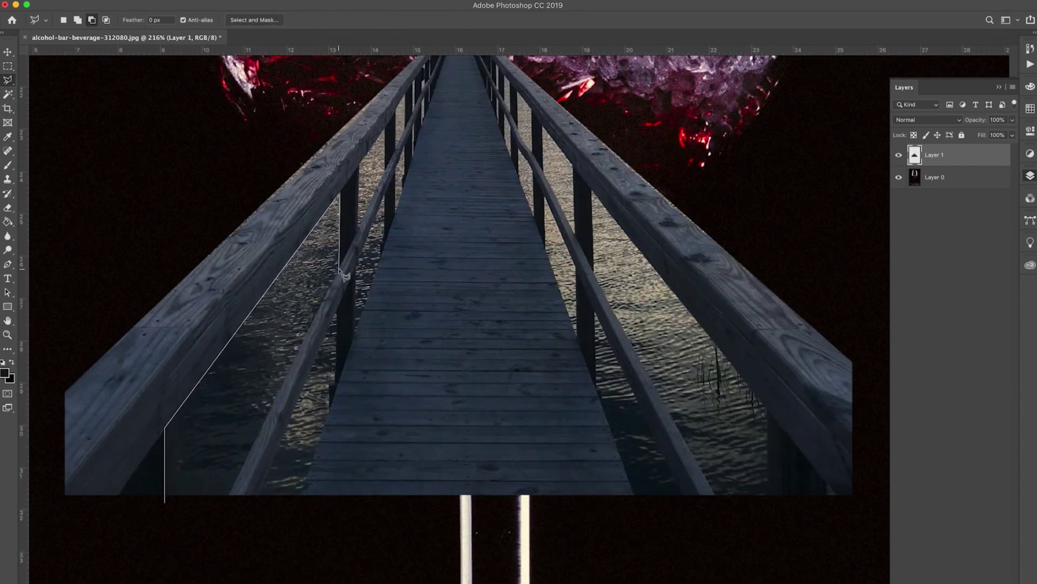
# Delete the water left of the walkway, including the patch along the left rail.
pyautogui.click(344, 276)
pyautogui.click(259, 502)
pyautogui.click(164, 503)
pyautogui.press('Delete')
pyautogui.click(338, 311)
pyautogui.click(329, 385)
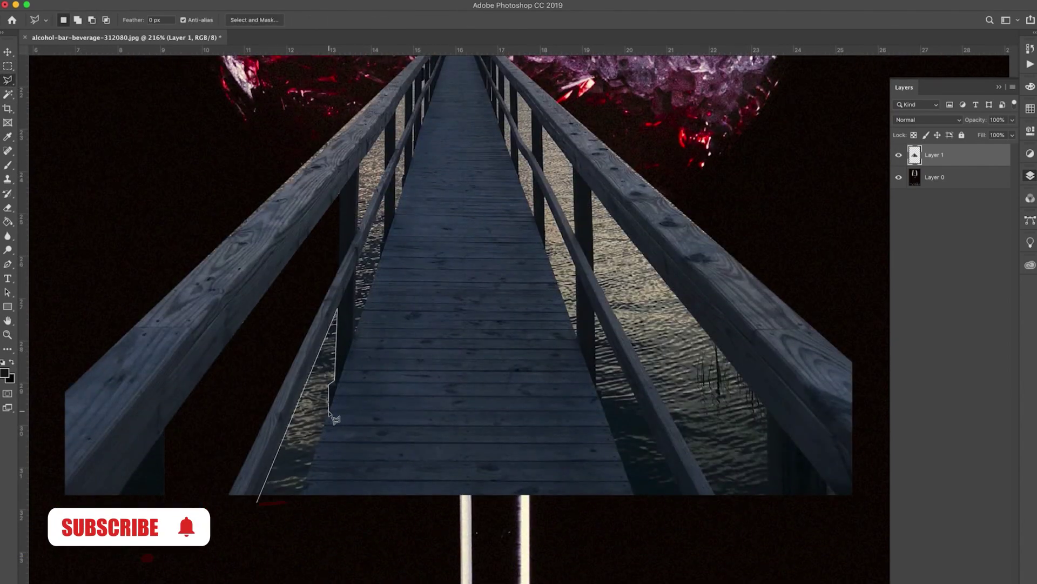
pyautogui.click(337, 311)
pyautogui.press('Delete')
# Outline and delete the water on the right side of the walkway.
pyautogui.click(719, 500)
pyautogui.click(593, 189)
pyautogui.click(767, 408)
pyautogui.click(773, 532)
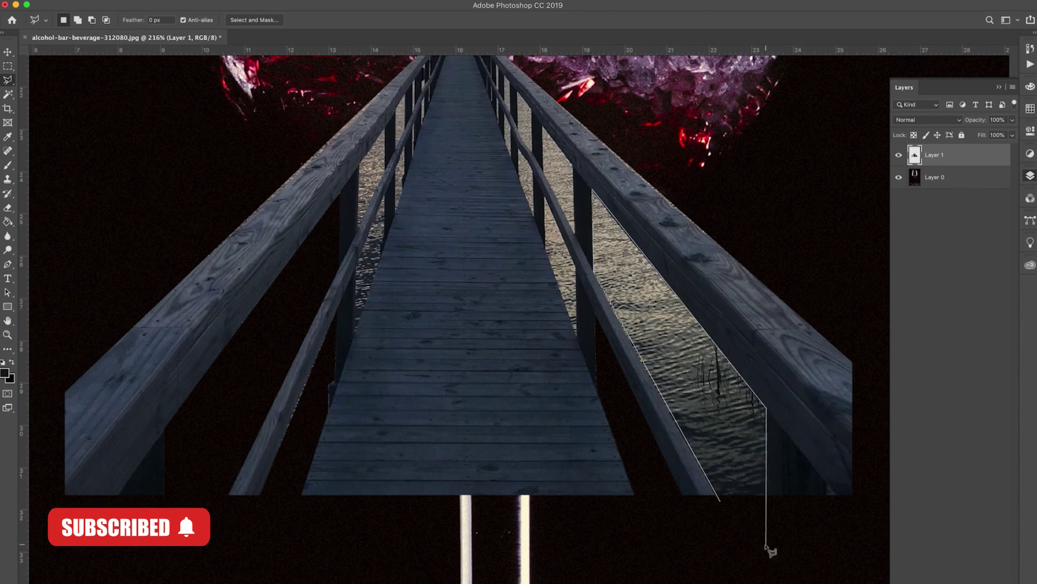
pyautogui.doubleClick(778, 550)
pyautogui.press('Delete')
pyautogui.click(827, 485)
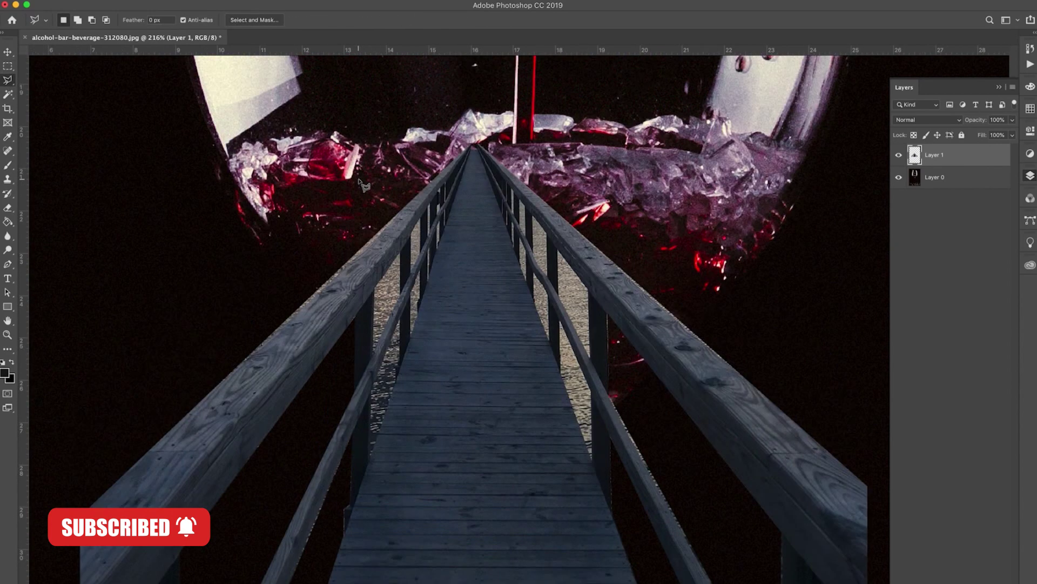
# Delete the leftover areas left of the bridge and right of the right rail.
pyautogui.click(413, 210)
pyautogui.click(173, 319)
pyautogui.click(173, 410)
pyautogui.doubleClick(232, 373)
pyautogui.press('Delete')
pyautogui.click(751, 385)
pyautogui.click(579, 204)
pyautogui.click(764, 266)
pyautogui.doubleClick(756, 351)
pyautogui.press('Delete')
# Clear the water at the left rail and the gravel in the left railing gap.
pyautogui.click(371, 458)
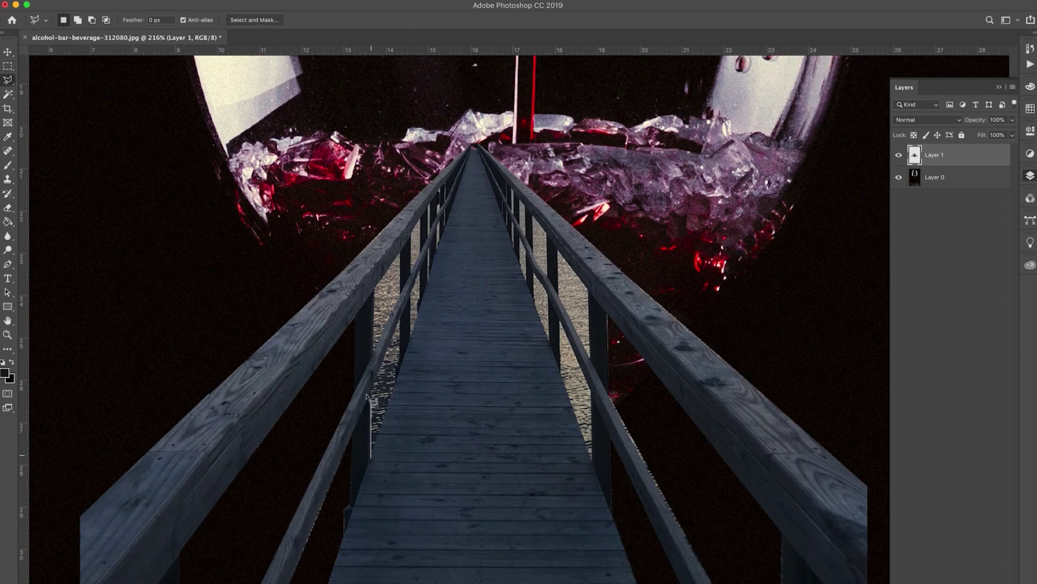
pyautogui.doubleClick(399, 382)
pyautogui.press('Delete')
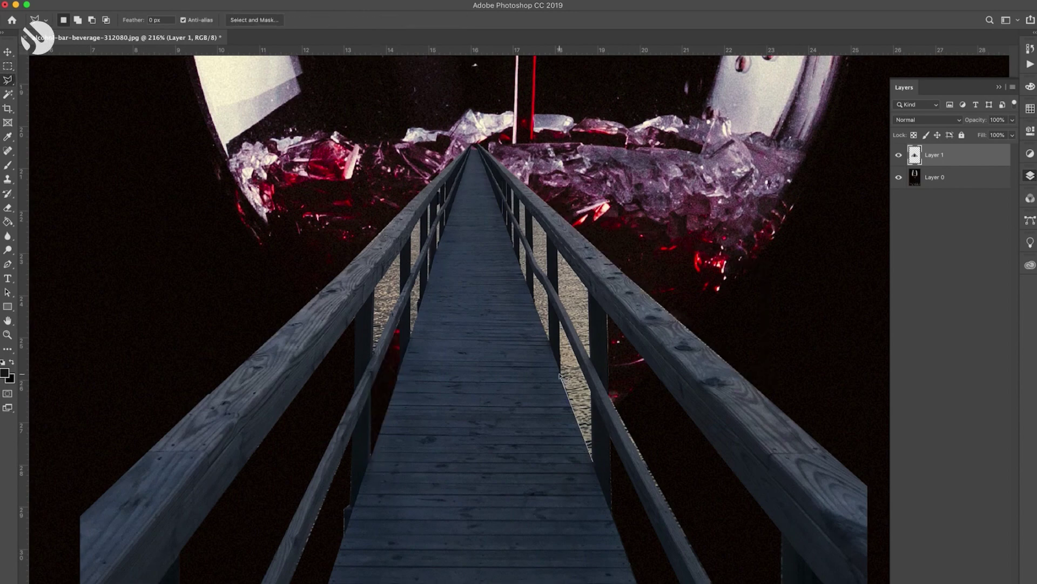
pyautogui.scroll(-5, 598, 399)
pyautogui.click(768, 384)
pyautogui.scroll(2, 774, 496)
pyautogui.press('Escape')
pyautogui.doubleClick(368, 279)
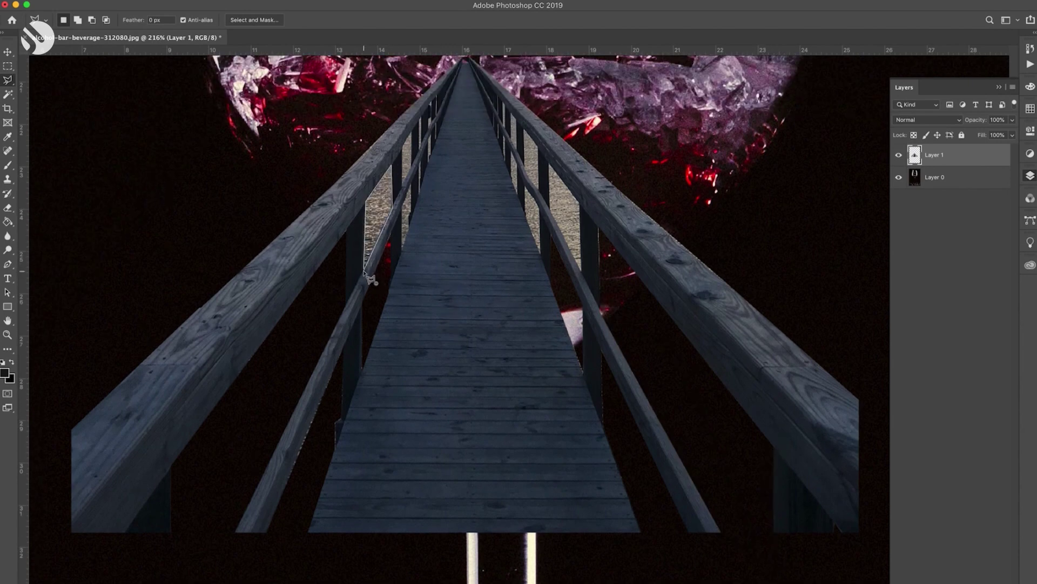
pyautogui.press('Delete')
pyautogui.scroll(5, 475, 157)
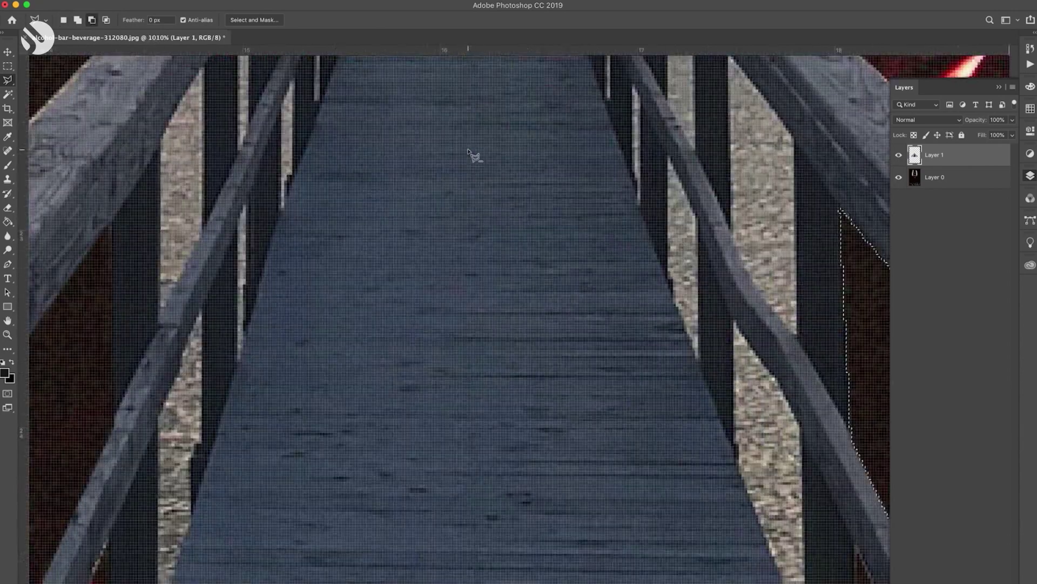
# Delete the gravel in the left railing gaps and start outlining the right gap.
pyautogui.click(246, 340)
pyautogui.click(246, 340)
pyautogui.press('Delete')
pyautogui.click(280, 89)
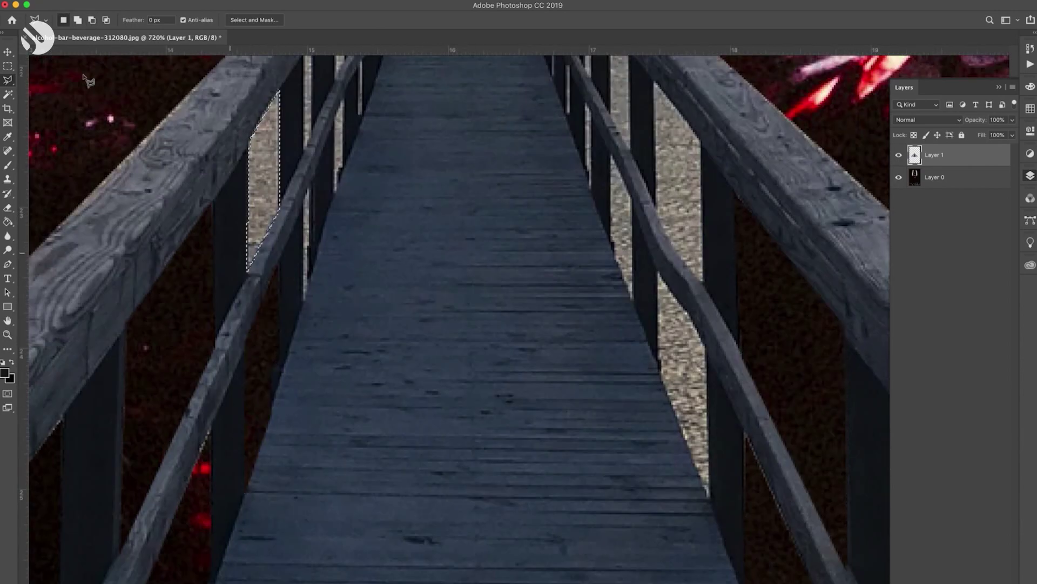
pyautogui.click(706, 168)
pyautogui.scroll(5, 519, 313)
pyautogui.scroll(5, 518, 313)
pyautogui.press('m')
pyautogui.click(7, 79)
pyautogui.scroll(-10, 519, 313)
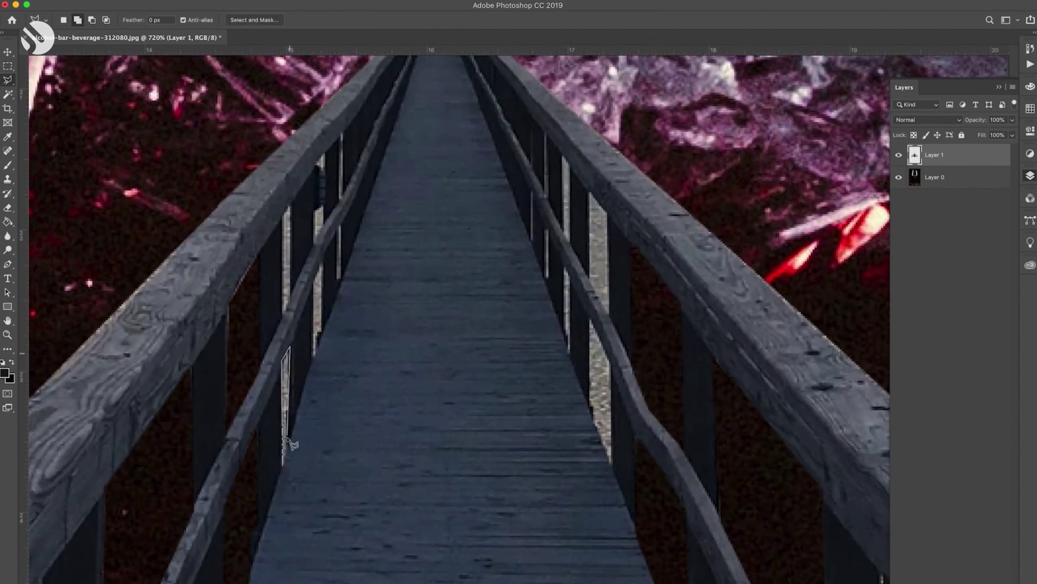
# Select the upper right, left and lower right railing gaps to clear their gravel.
pyautogui.click(589, 189)
pyautogui.click(588, 278)
pyautogui.click(590, 189)
pyautogui.click(323, 258)
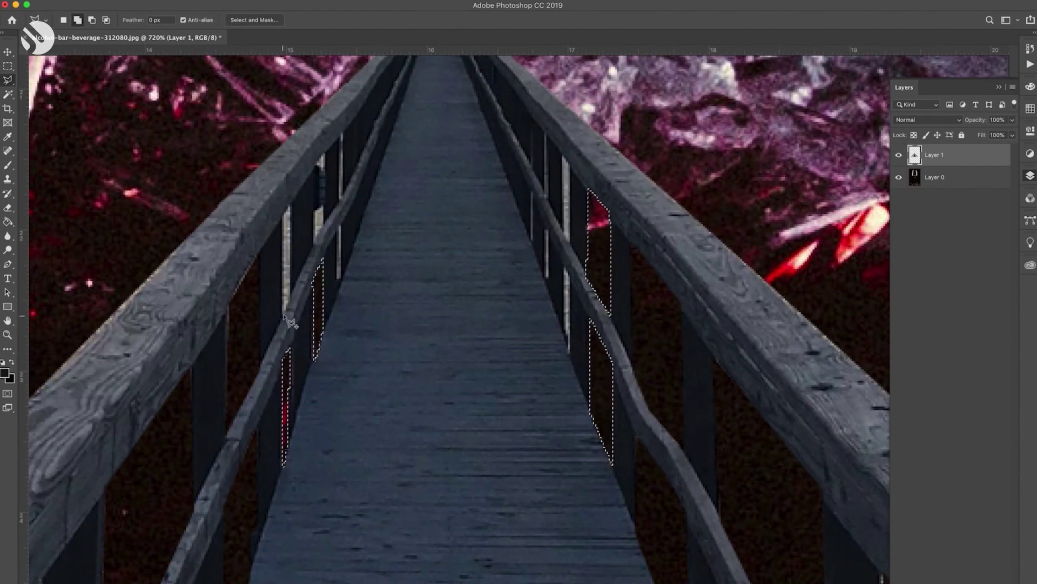
pyautogui.click(289, 205)
pyautogui.click(281, 313)
pyautogui.click(563, 265)
pyautogui.click(570, 356)
pyautogui.click(563, 265)
pyautogui.press('m')
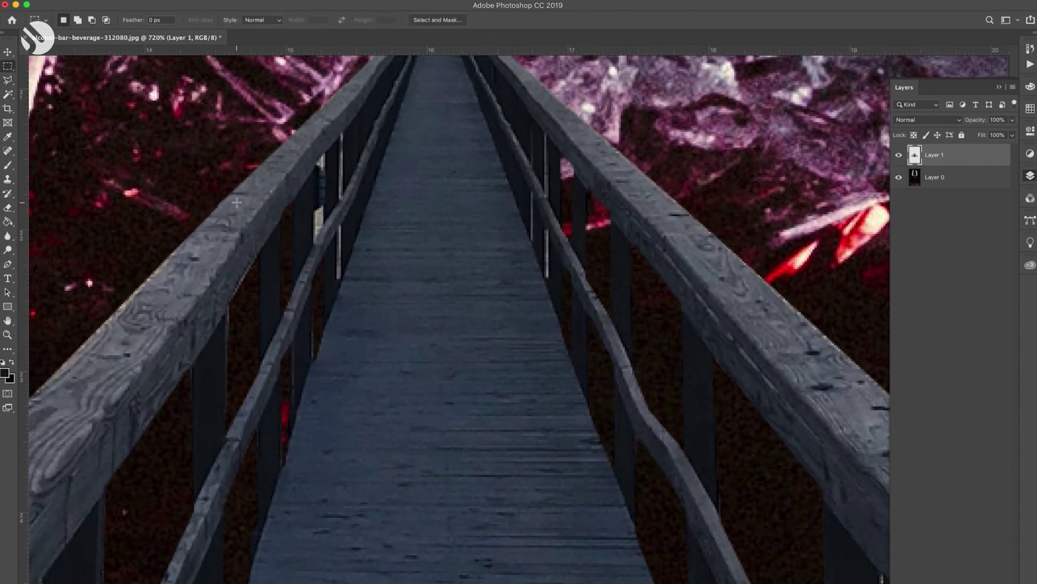
# Zoom out and move the boardwalk down to the wine glass base.
pyautogui.scroll(-10, 378, 270)
pyautogui.scroll(-3, 237, 202)
pyautogui.scroll(-5, 236, 202)
pyautogui.moveTo(416, 382); pyautogui.dragTo(514, 479)
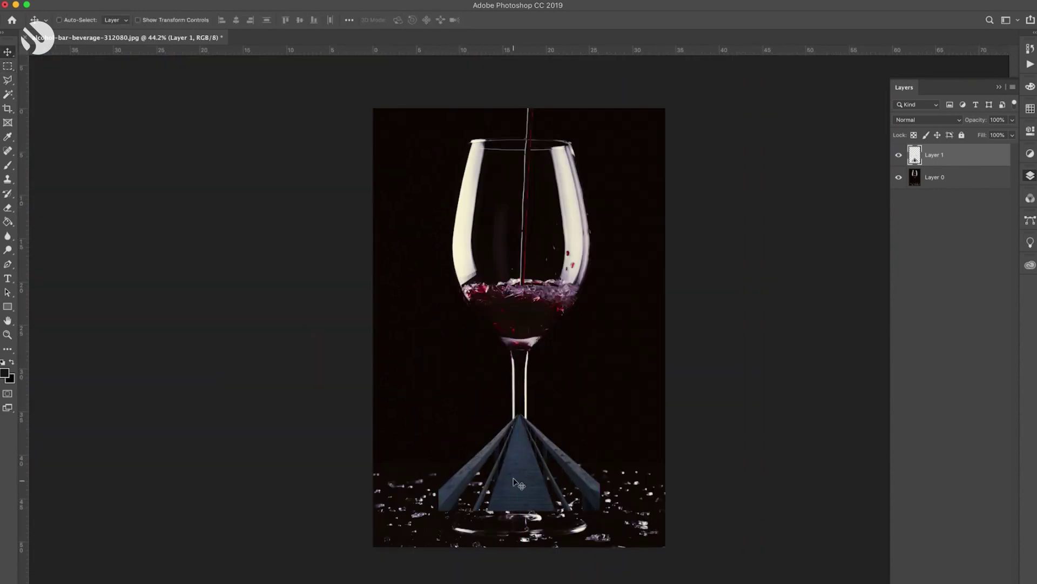
# Scale up the boardwalk and move it up to meet the glass stem.
pyautogui.hotkey('ctrl', 't')
pyautogui.moveTo(378, 556); pyautogui.dragTo(669, 581)
pyautogui.click(528, 20)
pyautogui.moveTo(514, 470)
pyautogui.mouseDown()
pyautogui.moveTo(515, 408)
pyautogui.moveTo(534, 418)
pyautogui.mouseUp()
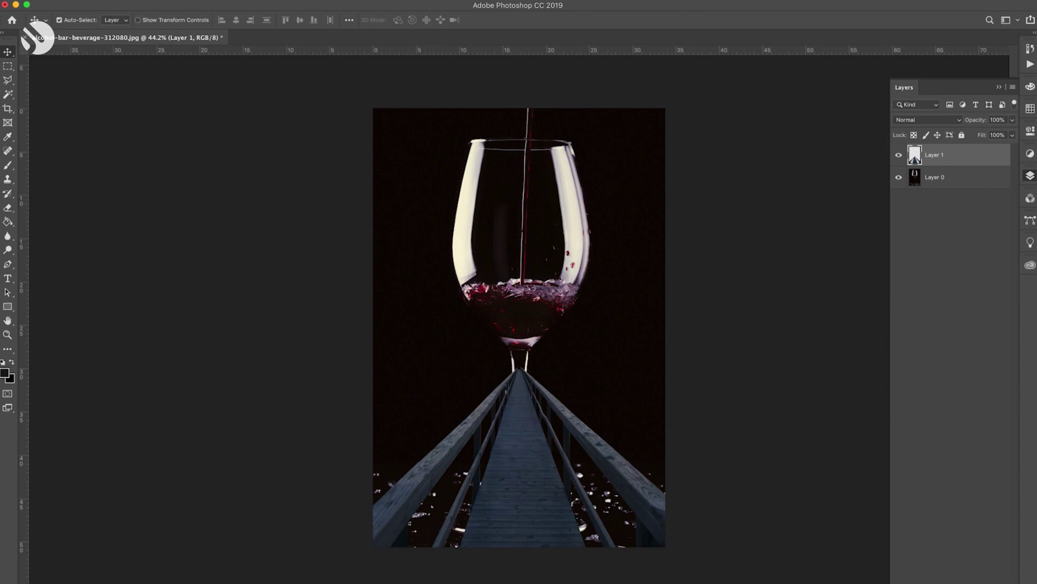
# Add Layer 2, paint on it with a soft round brush, and set its opacity to 90%.
pyautogui.click(962, 567)
pyautogui.write('9555')
pyautogui.click(940, 155)
pyautogui.press('b')
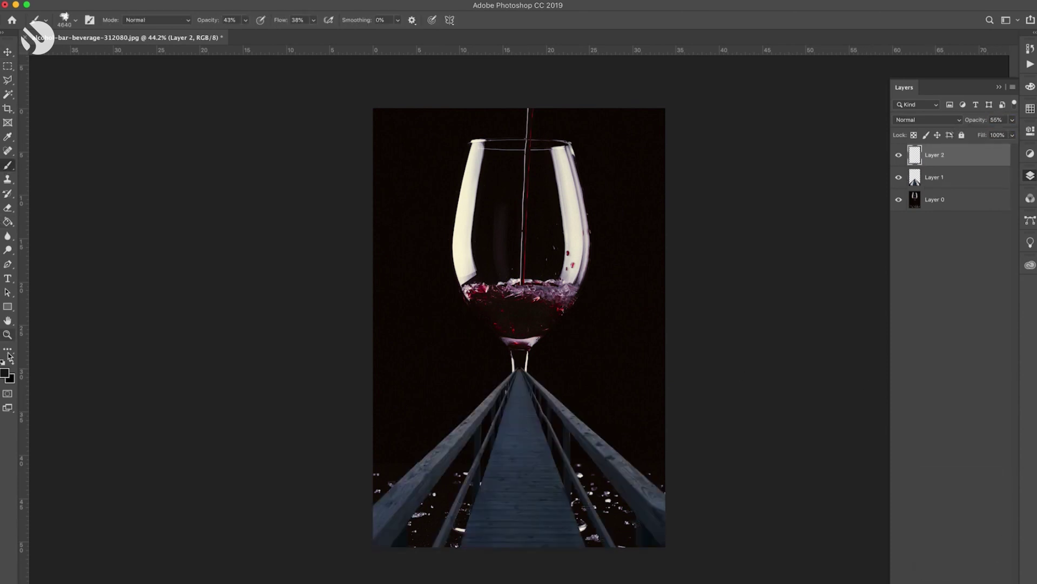
pyautogui.click(3, 361)
pyautogui.click(76, 20)
pyautogui.click(90, 102)
pyautogui.press('Return')
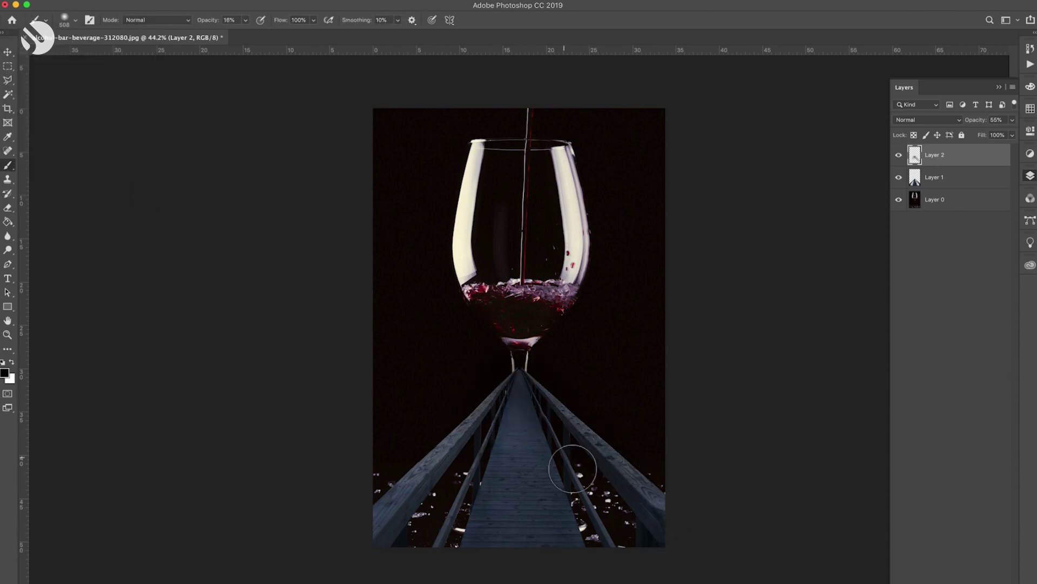
pyautogui.press('m')
pyautogui.moveTo(1012, 120); pyautogui.dragTo(1008, 138)
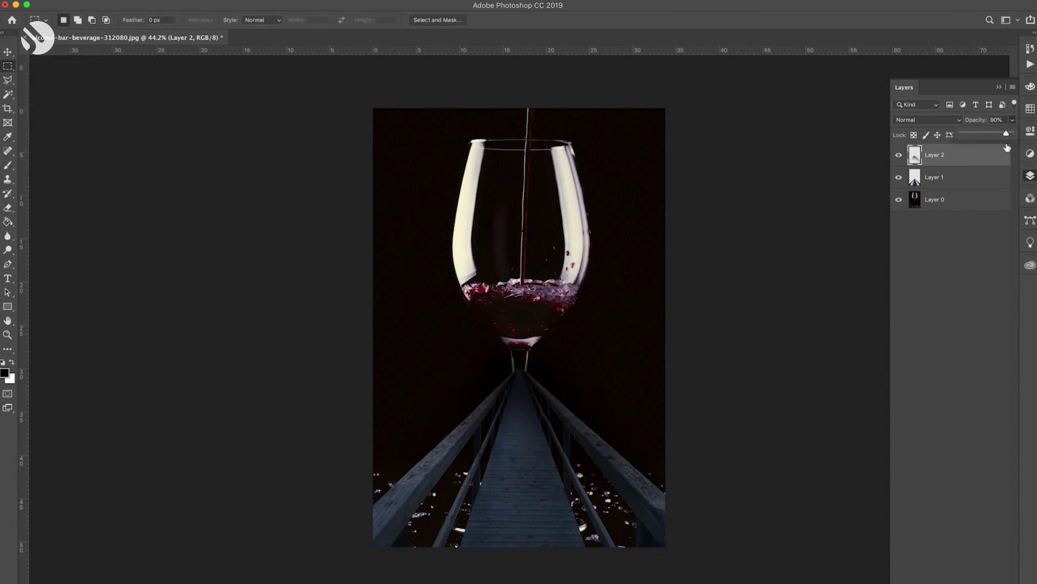
pyautogui.click(934, 177)
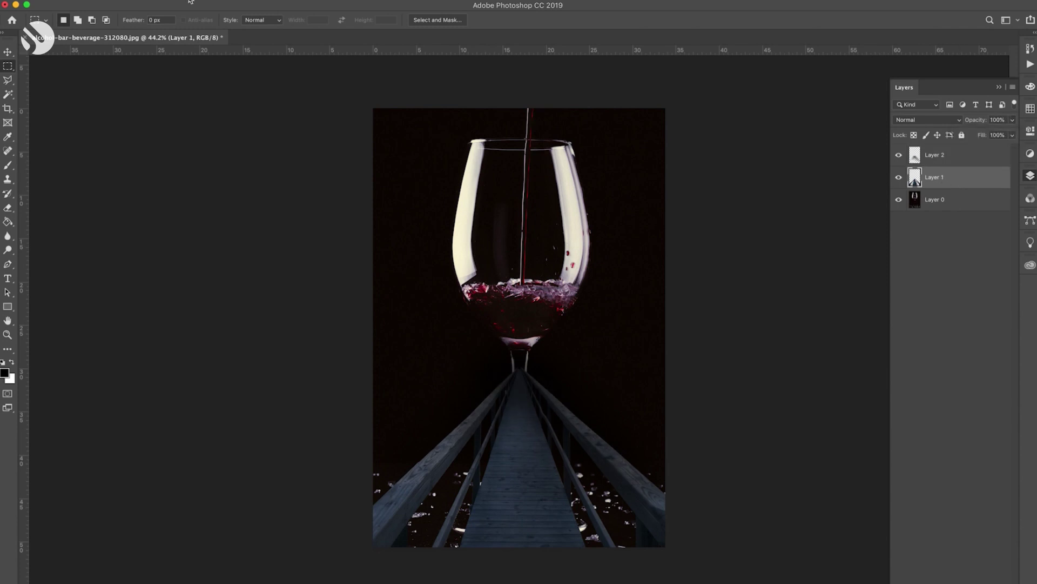
# Darken the boardwalk with Brightness/Contrast at brightness -59.
pyautogui.click(292, 24)
pyautogui.moveTo(764, 255); pyautogui.dragTo(745, 257)
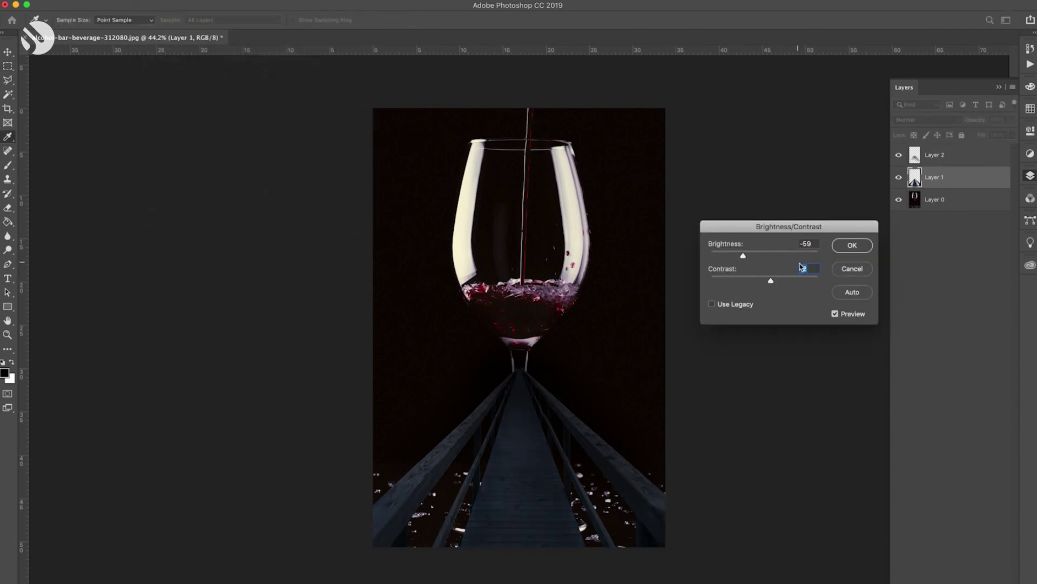
pyautogui.press('Return')
# Shift the boardwalk's hue toward purple with lower lightness, then hide Layer 2.
pyautogui.click(294, 77)
pyautogui.moveTo(181, 130)
pyautogui.mouseDown()
pyautogui.moveTo(219, 130)
pyautogui.moveTo(160, 158)
pyautogui.moveTo(177, 183)
pyautogui.mouseUp()
pyautogui.click(298, 77)
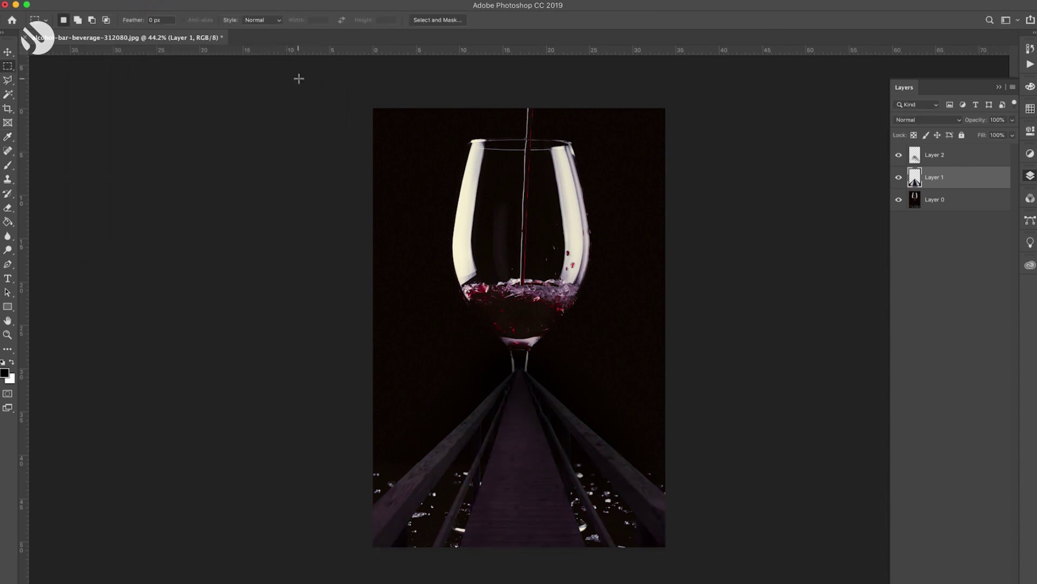
pyautogui.click(899, 155)
pyautogui.click(935, 199)
# Fill a thin freehand-selected strip on the glass stem with grey.
pyautogui.scroll(5, 555, 358)
pyautogui.click(8, 80)
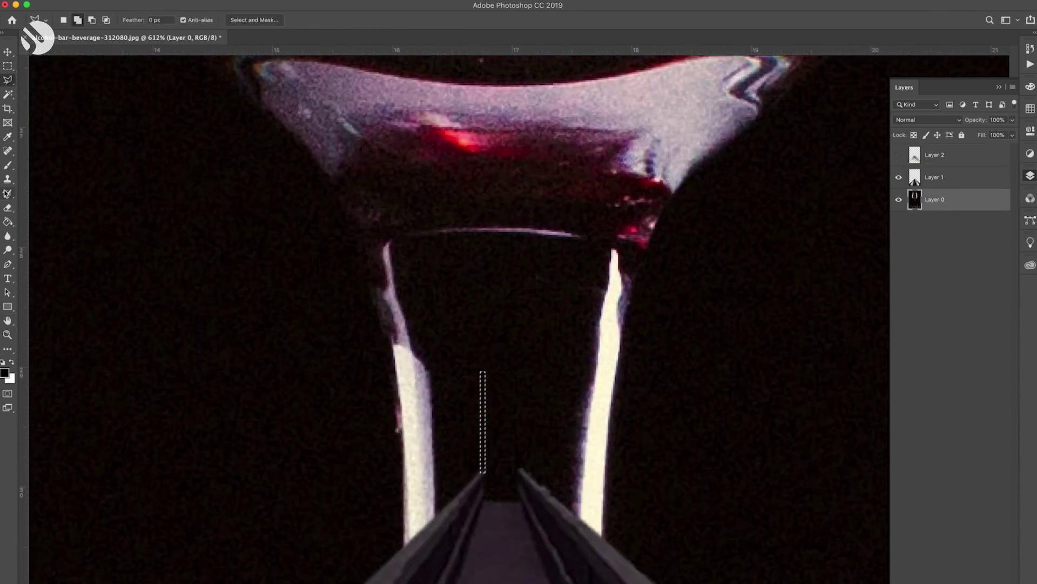
pyautogui.press('m')
pyautogui.hotkey('ctrl', 'd')
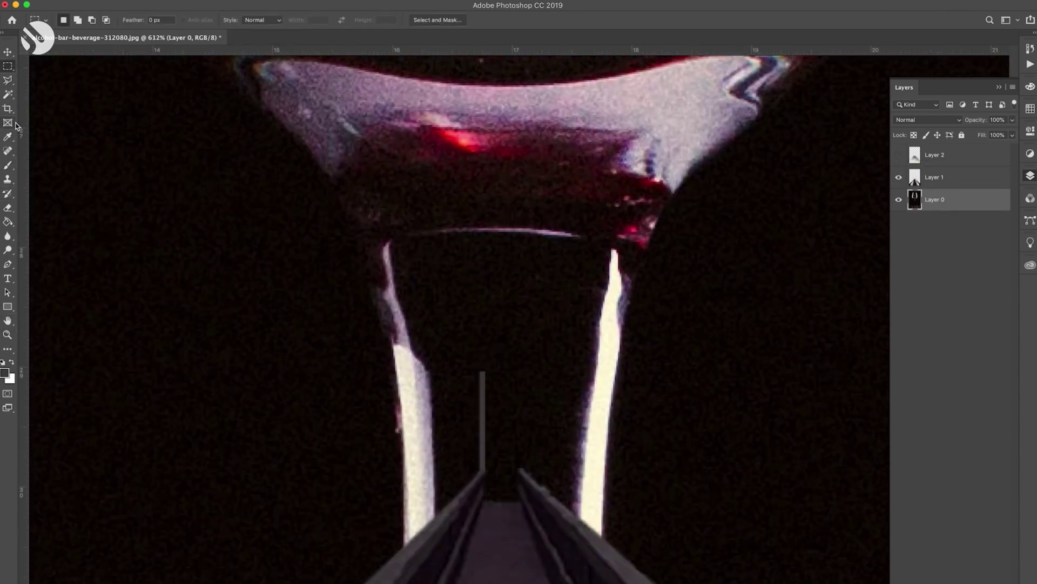
# Paint a straight grey line from the stem down to the right rail.
pyautogui.click(7, 164)
pyautogui.rightClick(63, 56)
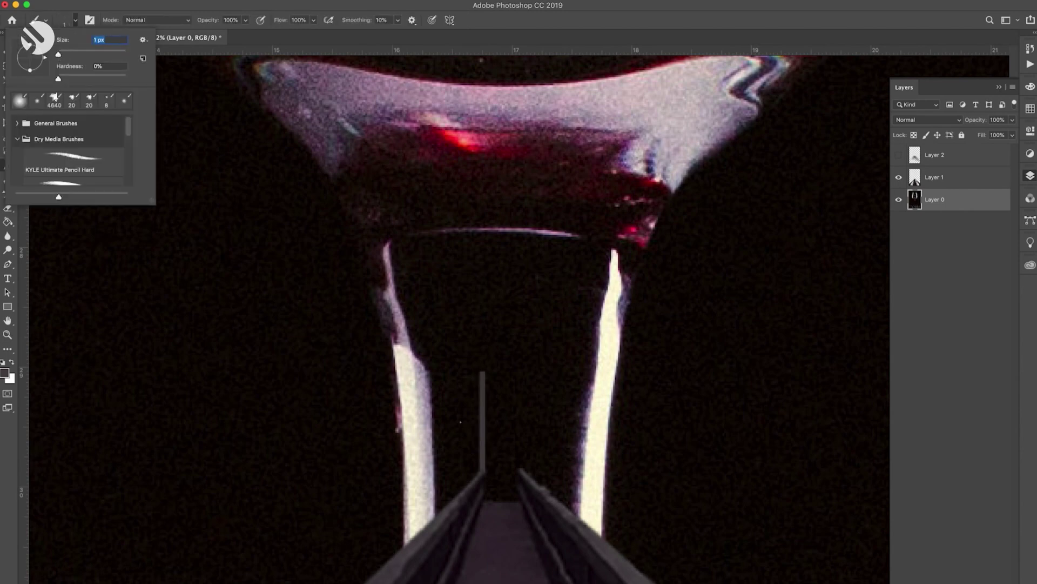
pyautogui.press('Return')
pyautogui.click(75, 20)
pyautogui.scroll(5, 482, 439)
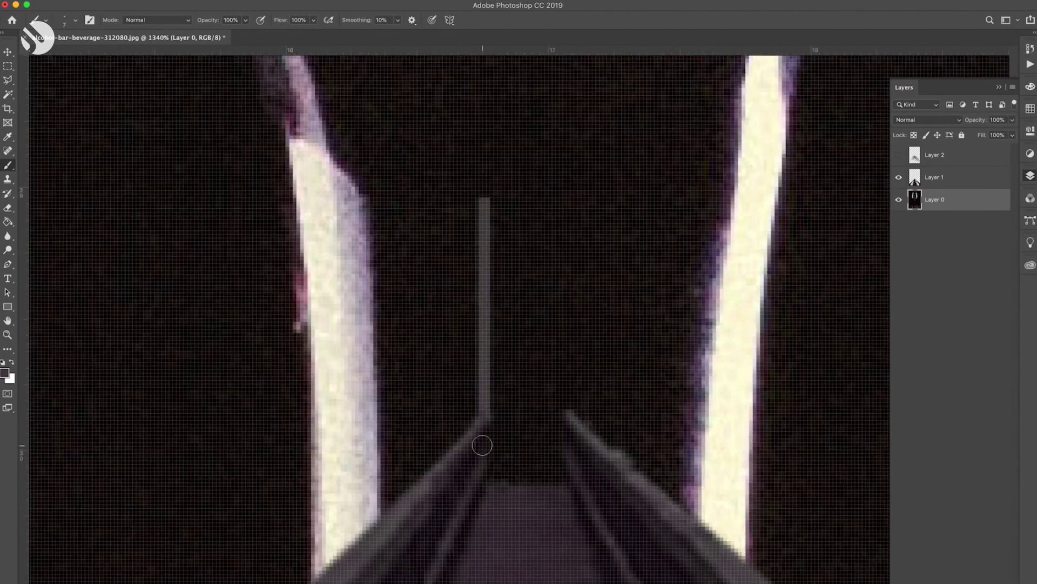
pyautogui.click(75, 20)
pyautogui.press('Return')
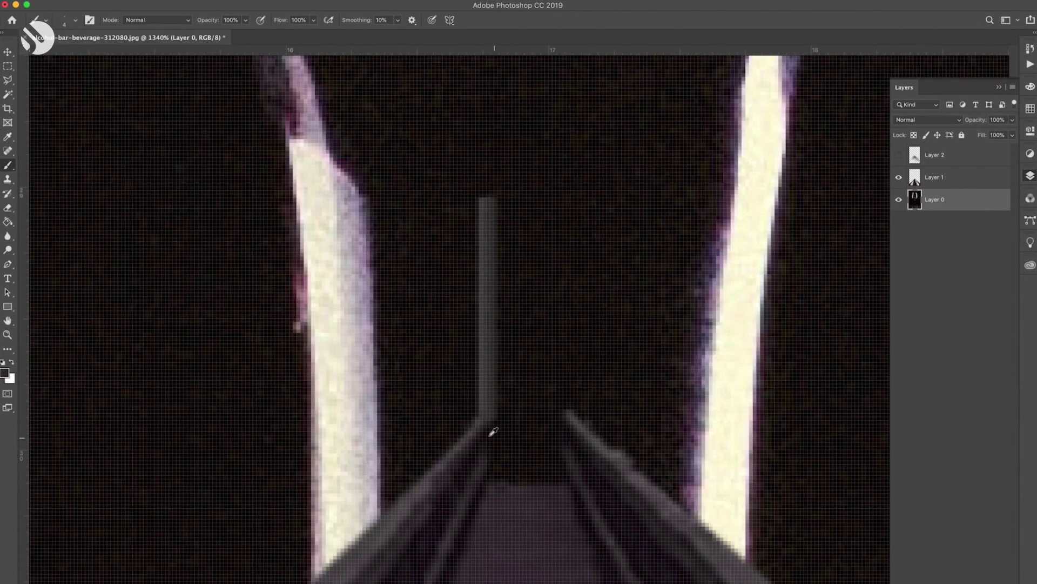
pyautogui.click(572, 198)
pyautogui.keyDown('shift'); pyautogui.click(568, 415); pyautogui.keyUp('shift')
pyautogui.scroll(-10, 561, 190)
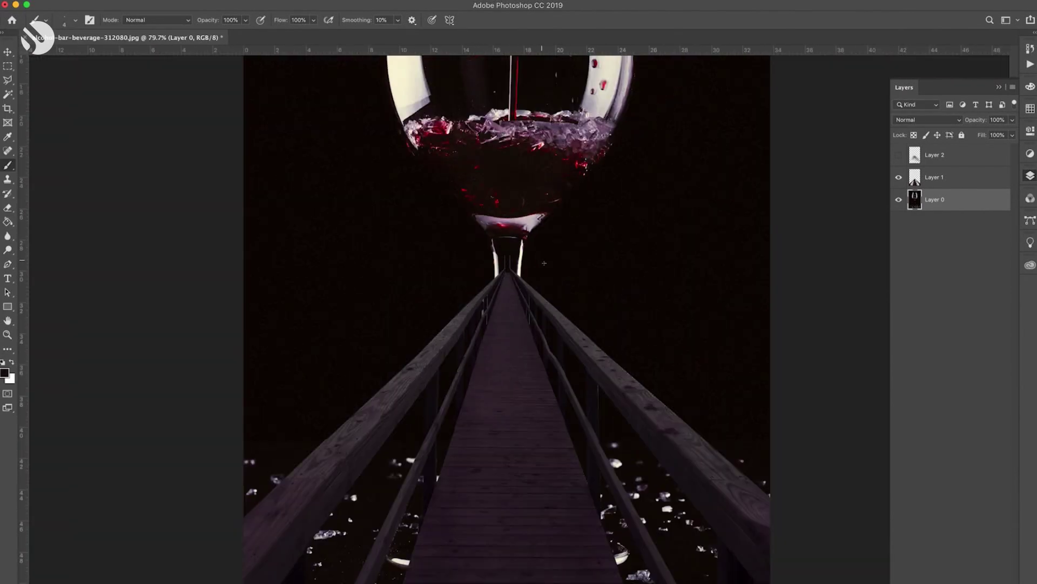
pyautogui.scroll(8, 440, 262)
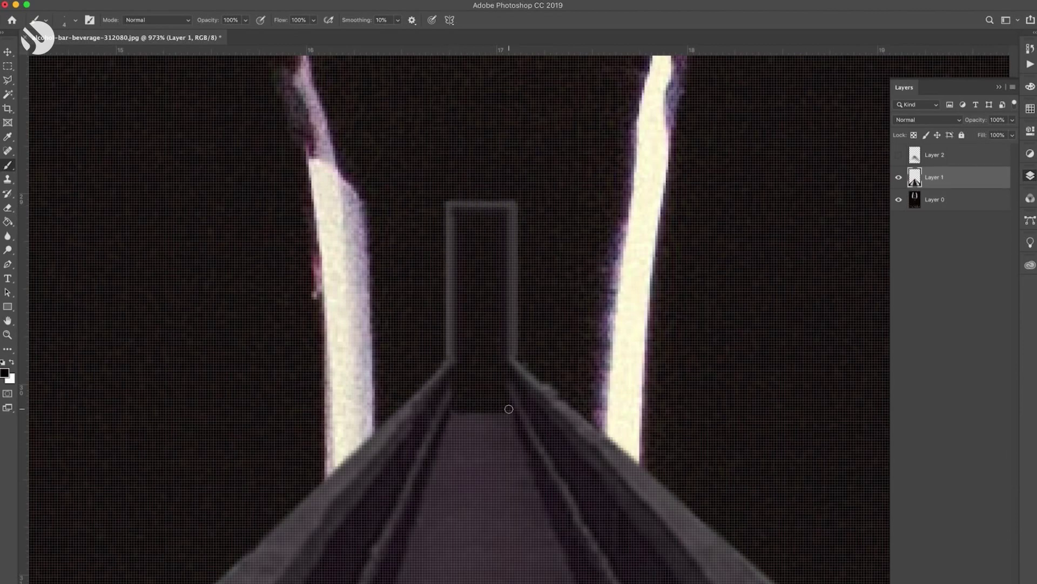
pyautogui.click(75, 20)
# Outline a thin inner rectangle inside the stem with a size-2 brush.
pyautogui.moveTo(103, 43); pyautogui.dragTo(96, 43)
pyautogui.moveTo(497, 213); pyautogui.dragTo(497, 365)
pyautogui.keyDown('shift'); pyautogui.click(459, 367); pyautogui.keyUp('shift')
pyautogui.moveTo(462, 218); pyautogui.dragTo(466, 363)
pyautogui.keyDown('shift'); pyautogui.click(490, 221); pyautogui.keyUp('shift')
pyautogui.keyDown('shift'); pyautogui.click(463, 221); pyautogui.keyUp('shift')
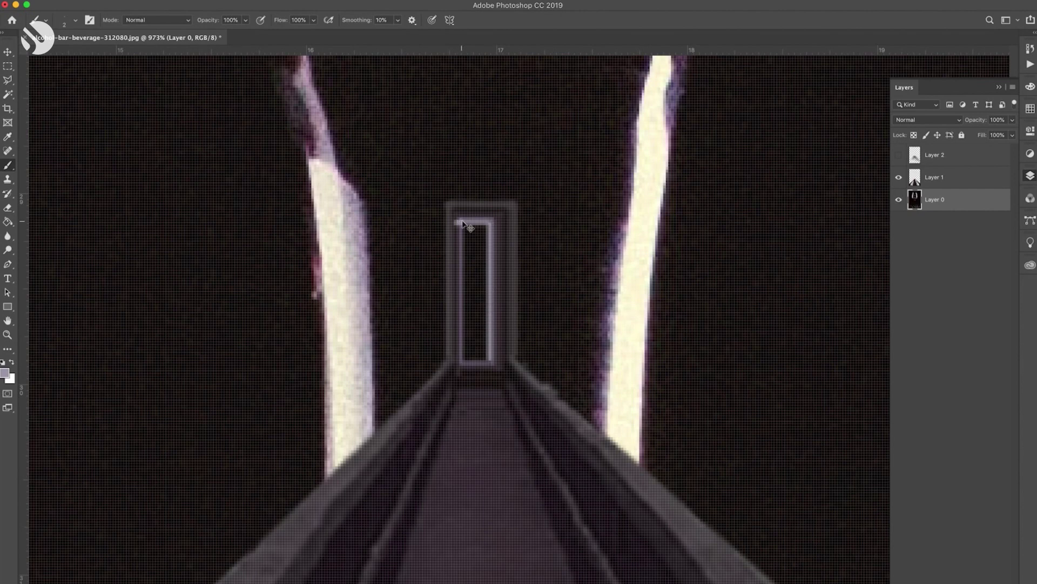
pyautogui.keyDown('shift'); pyautogui.click(466, 357); pyautogui.keyUp('shift')
# Fill the inner rectangle with cream using a size-4 brush, then 58% opacity strokes.
pyautogui.click(75, 20)
pyautogui.moveTo(476, 223); pyautogui.dragTo(476, 353)
pyautogui.moveTo(482, 270); pyautogui.dragTo(483, 357)
pyautogui.moveTo(470, 225); pyautogui.dragTo(470, 354)
pyautogui.moveTo(245, 33); pyautogui.dragTo(224, 34)
pyautogui.moveTo(482, 354)
pyautogui.mouseDown()
pyautogui.moveTo(476, 225)
pyautogui.moveTo(475, 354)
pyautogui.mouseUp()
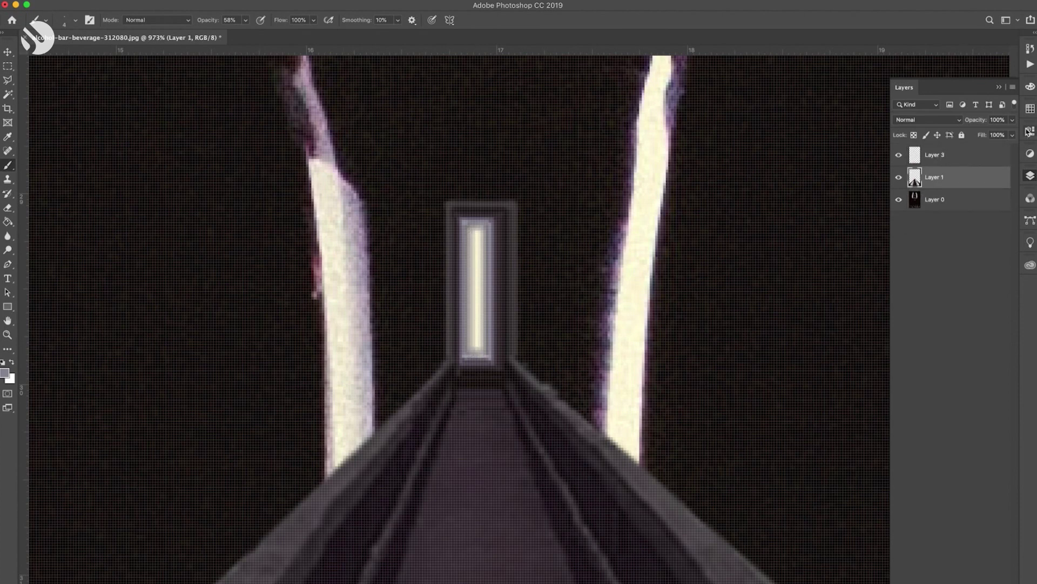
# Fade Layer 1 to 52% opacity and set Layer 3 to 72% opacity.
pyautogui.moveTo(1012, 120); pyautogui.dragTo(987, 134)
pyautogui.click(75, 20)
pyautogui.moveTo(22, 49); pyautogui.dragTo(49, 49)
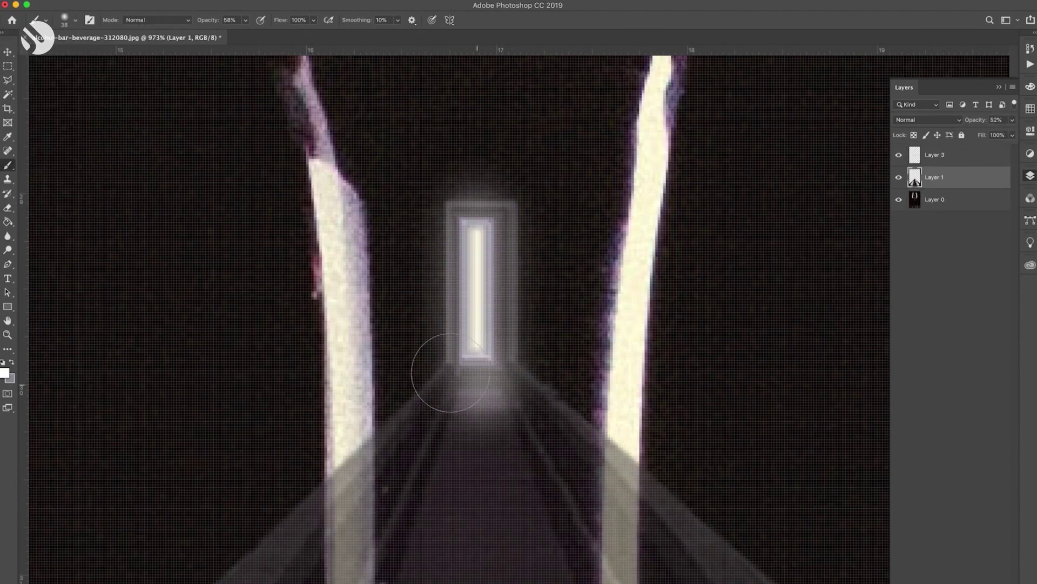
pyautogui.hotkey('ctrl', '0')
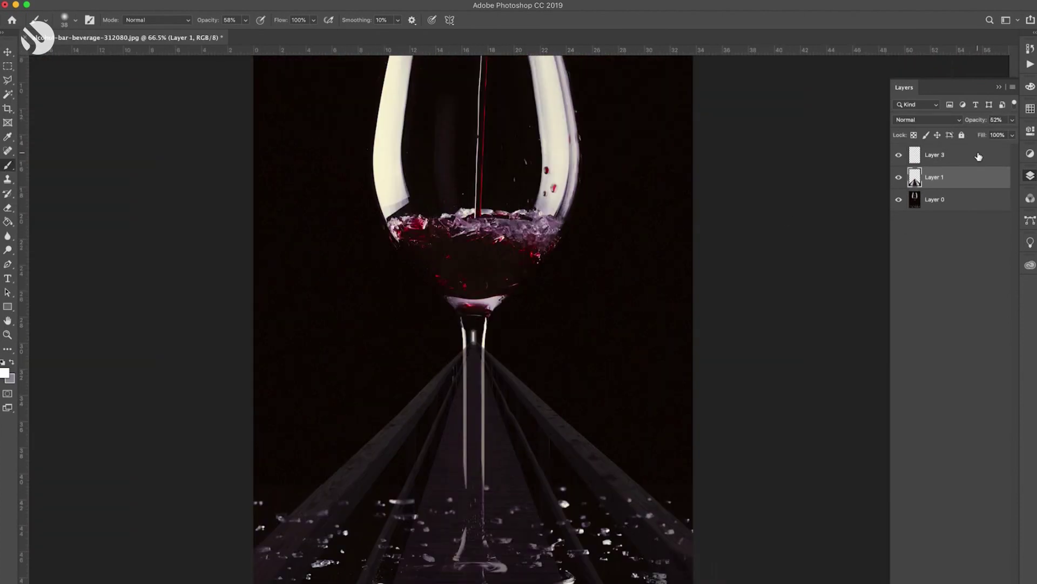
pyautogui.click(978, 156)
pyautogui.moveTo(1012, 120); pyautogui.dragTo(982, 136)
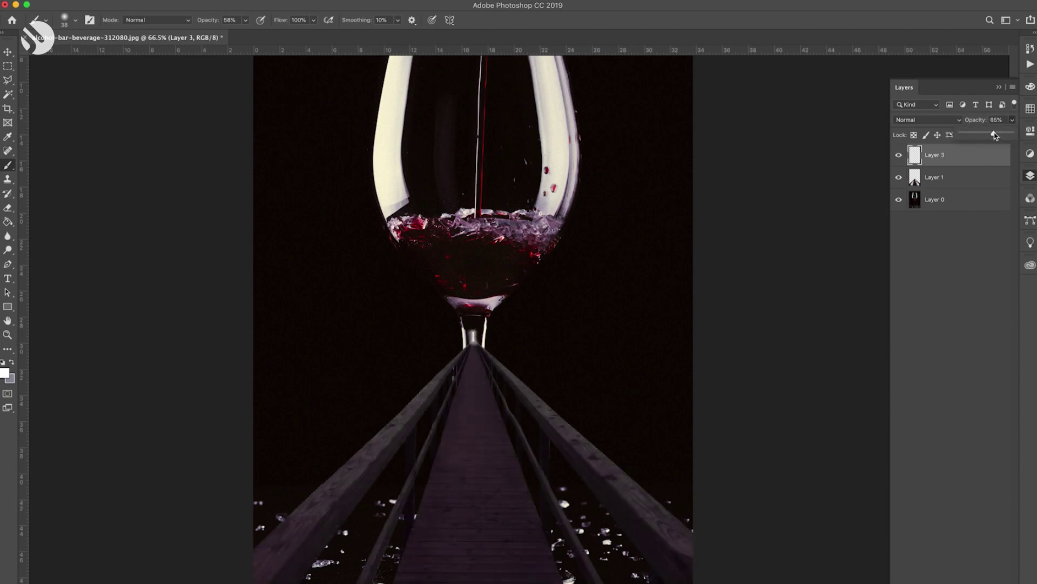
pyautogui.moveTo(995, 135); pyautogui.dragTo(1000, 135)
# Paint a brighter stroke on the lower glass stem.
pyautogui.scroll(5, 474, 335)
pyautogui.moveTo(476, 333); pyautogui.dragTo(475, 359)
pyautogui.scroll(-5, 384, 350)
pyautogui.scroll(5, 383, 350)
pyautogui.scroll(-5, 405, 359)
pyautogui.scroll(-2, 535, 325)
pyautogui.scroll(2, 537, 323)
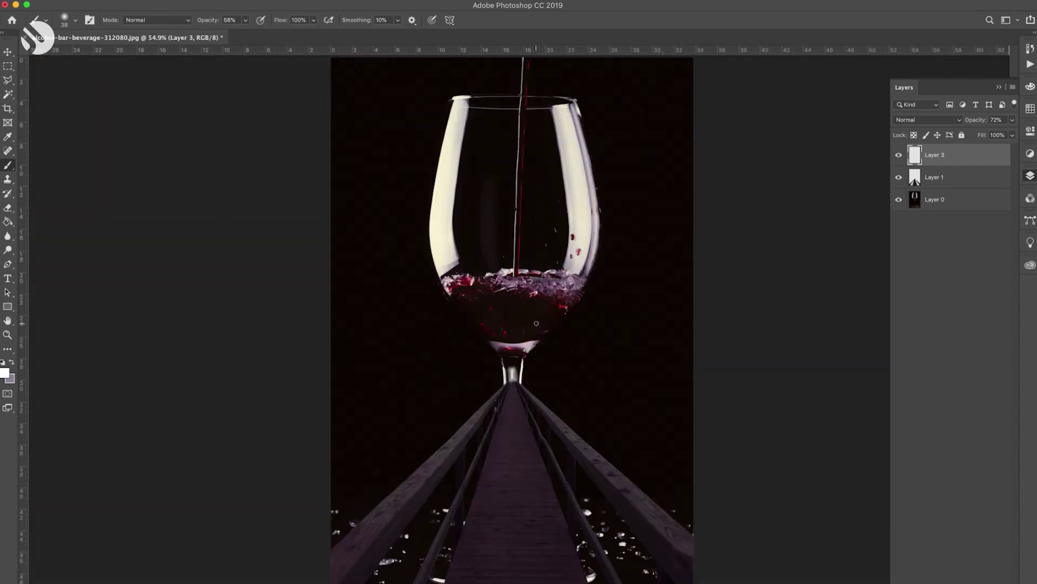
# Place the dark-evening lightning photo embedded above the glass and open its blend modes.
pyautogui.click(103, 5)
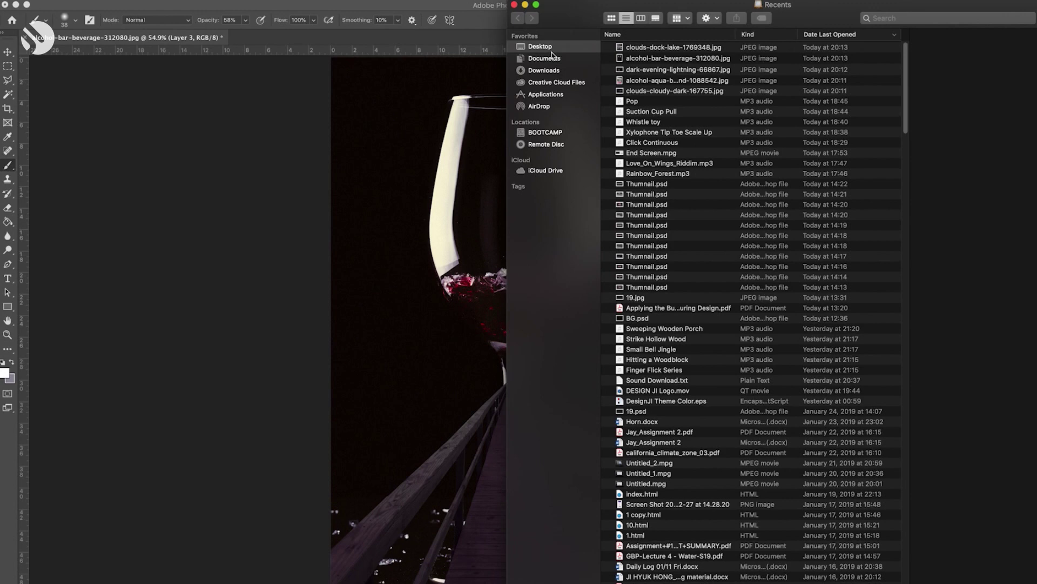
pyautogui.click(540, 46)
pyautogui.click(670, 69)
pyautogui.click(670, 47)
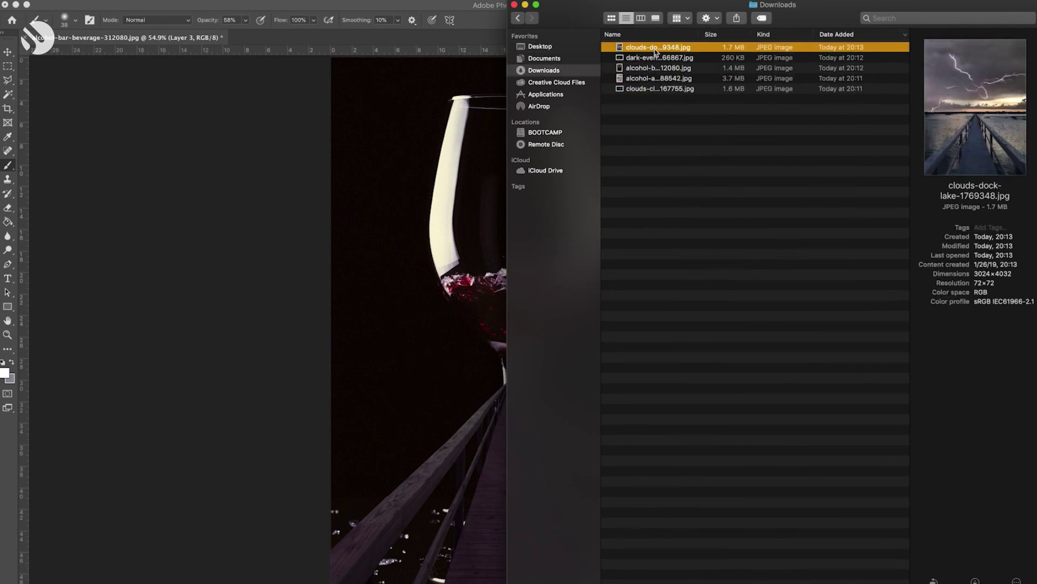
pyautogui.doubleClick(670, 57)
pyautogui.press('Return')
pyautogui.rightClick(947, 155)
pyautogui.click(926, 120)
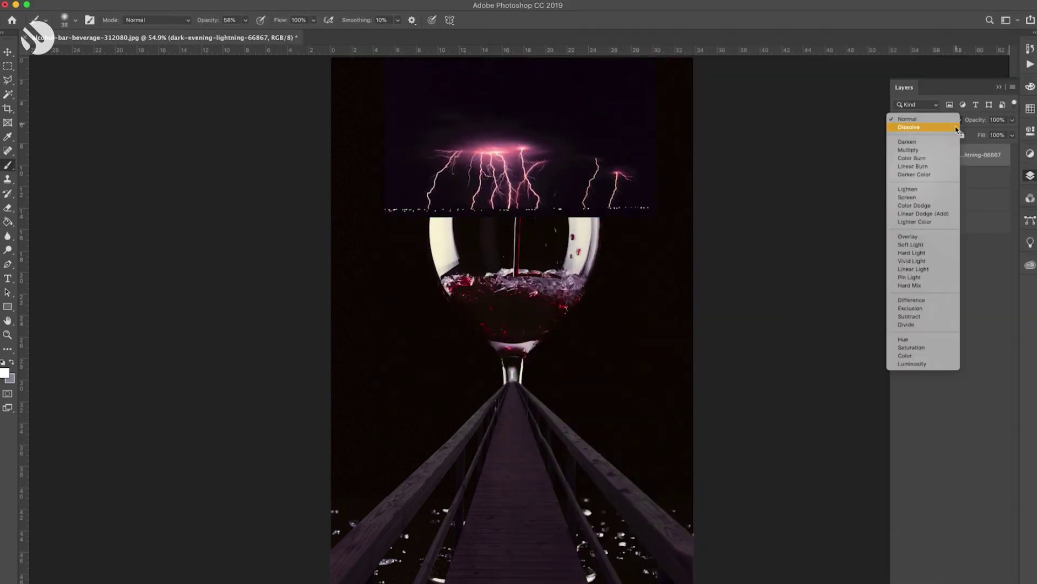
# Keep the lightning layer on Normal at 73% opacity and move it down over the glass bowl.
pyautogui.click(908, 88)
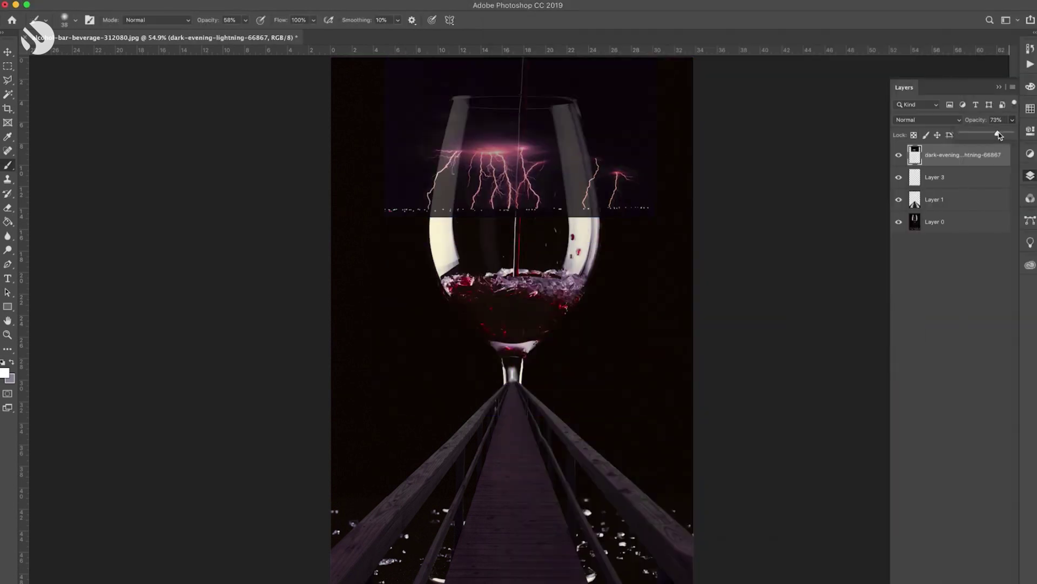
pyautogui.press('v')
pyautogui.moveTo(501, 151); pyautogui.dragTo(501, 189)
pyautogui.scroll(3, 505, 155)
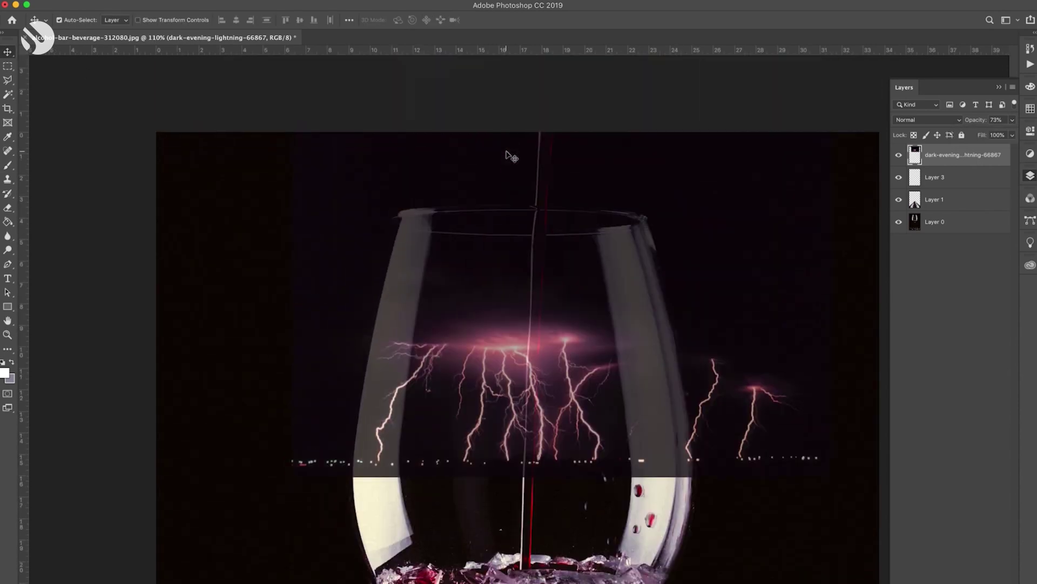
# Delete the bottom strip of the lightning image with a rectangular selection.
pyautogui.press('m')
pyautogui.moveTo(219, 507); pyautogui.dragTo(858, 453)
pyautogui.press('Delete')
pyautogui.hotkey('ctrl', 'd')
pyautogui.press('l')
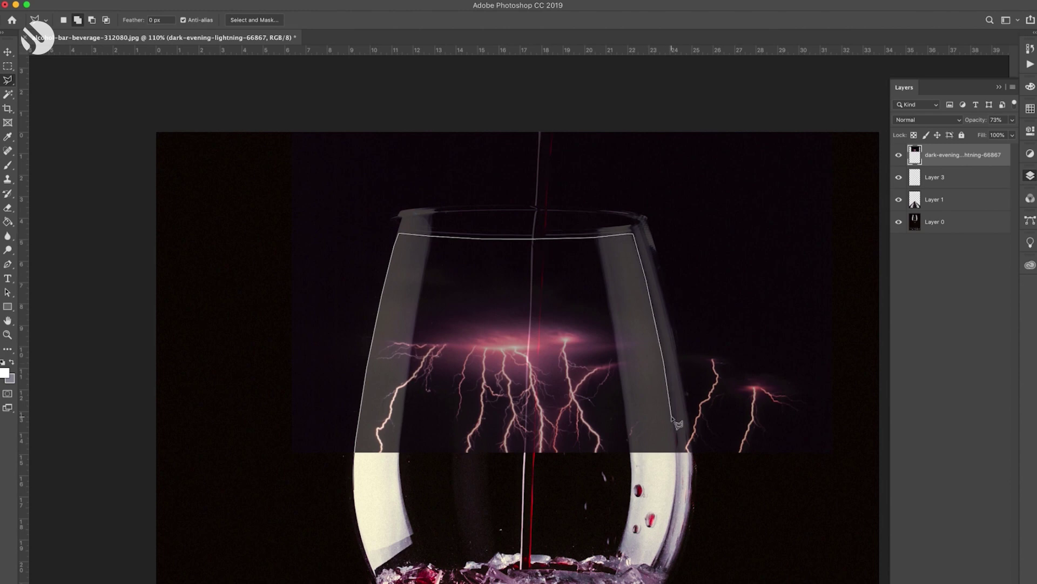
# Outline the glass interior, invert the selection and delete the lightning outside the glass.
pyautogui.click(677, 458)
pyautogui.click(357, 474)
pyautogui.click(351, 461)
pyautogui.click(221, 4)
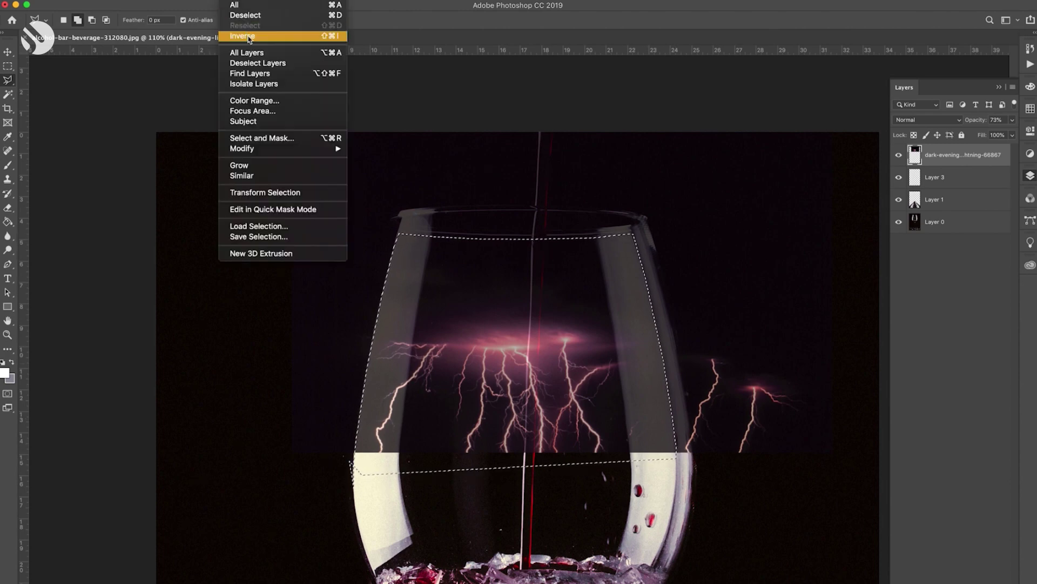
pyautogui.click(230, 35)
pyautogui.press('Delete')
pyautogui.hotkey('ctrl', 'd')
# Raise the lightning layer to 100% opacity and place it just above Layer 0.
pyautogui.press('m')
pyautogui.click(1012, 119)
pyautogui.moveTo(996, 135); pyautogui.dragTo(1015, 142)
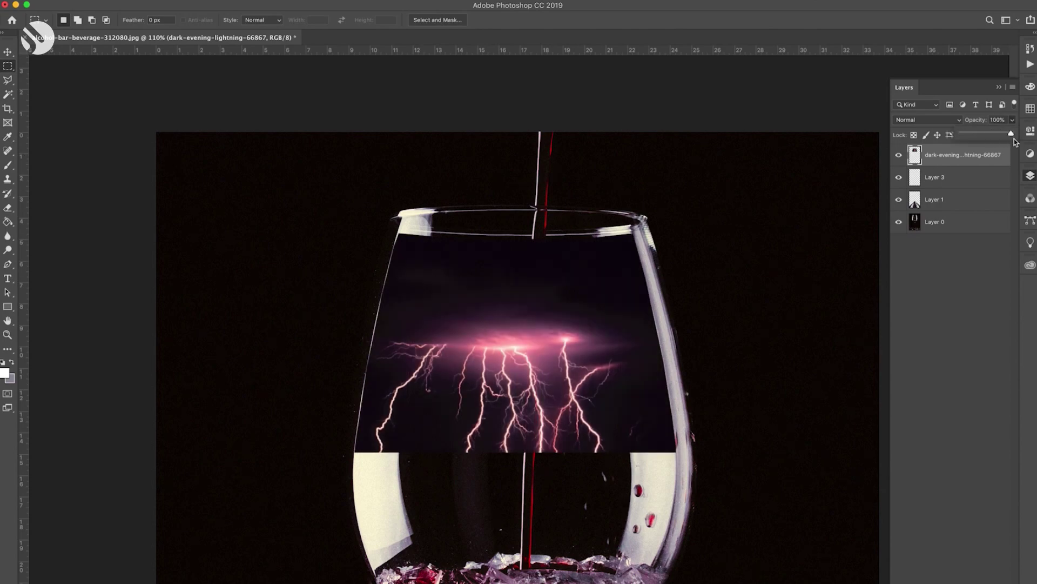
pyautogui.moveTo(951, 161); pyautogui.dragTo(946, 262)
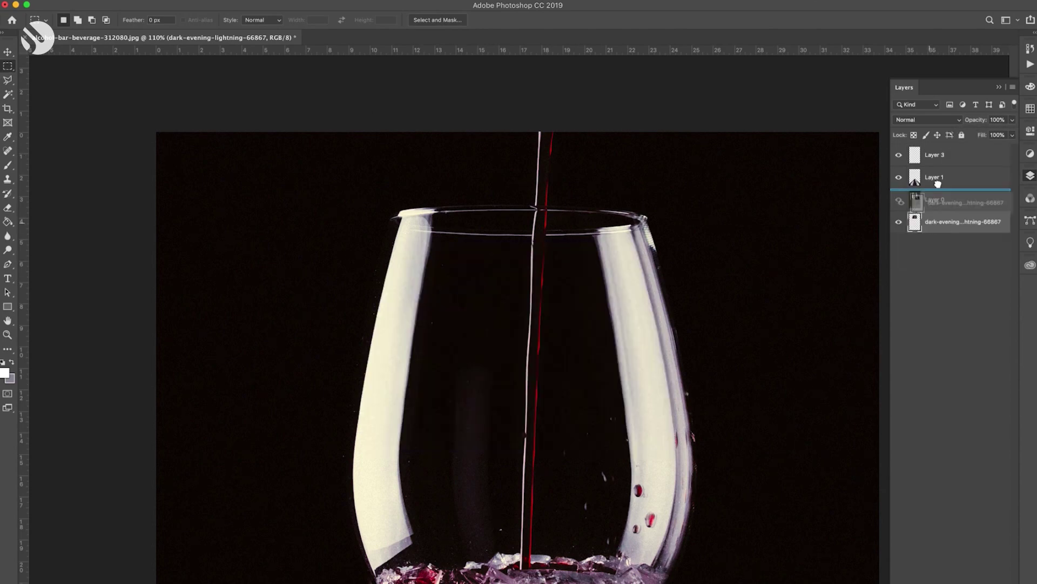
pyautogui.moveTo(935, 216); pyautogui.dragTo(934, 189)
pyautogui.scroll(2, 526, 351)
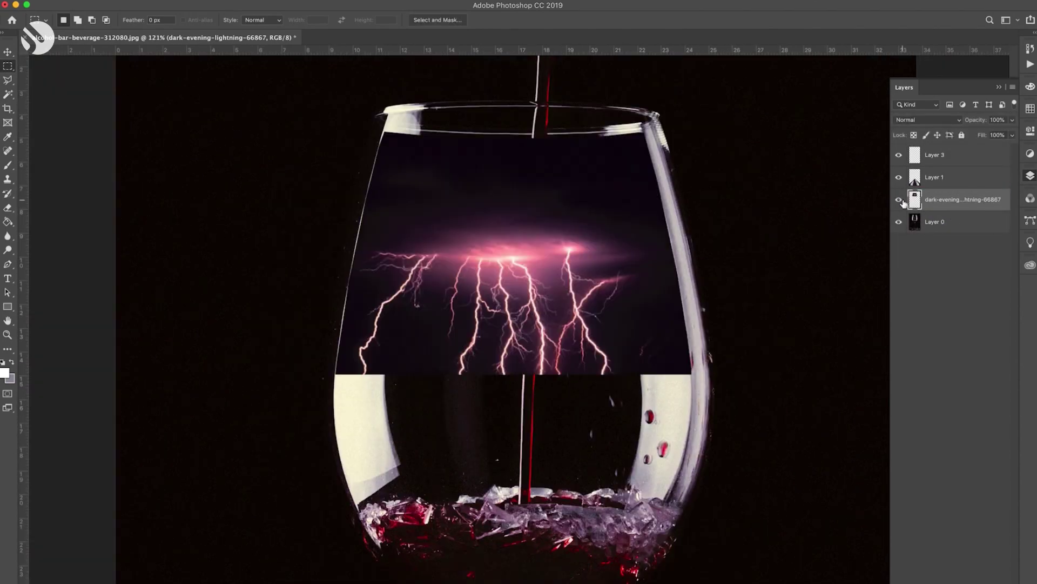
# Copy a glass edge from Layer 0 to a new layer at 90 opacity.
pyautogui.click(900, 201)
pyautogui.click(934, 222)
pyautogui.press('l')
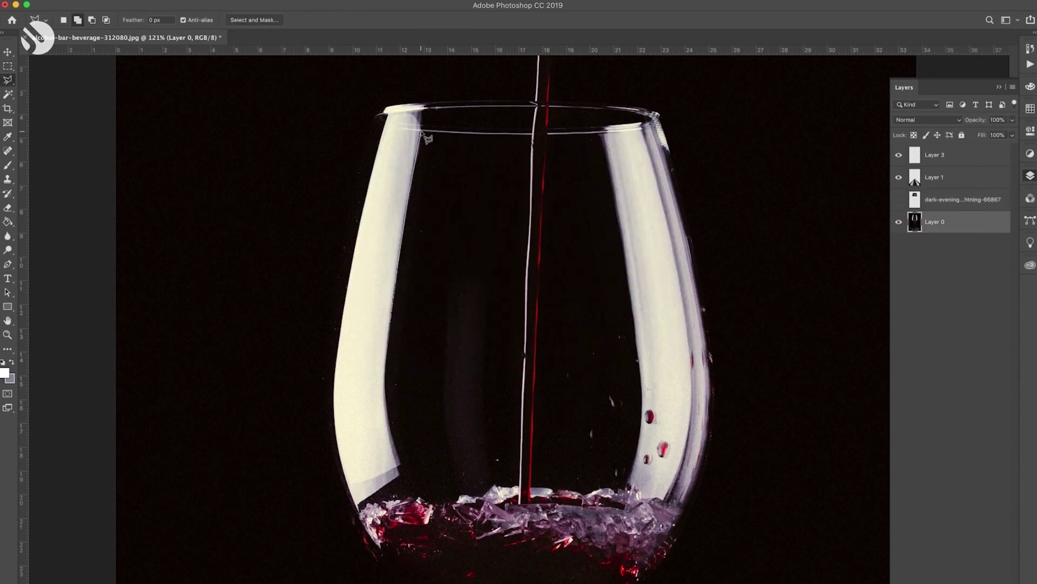
pyautogui.press('v')
pyautogui.click(899, 199)
pyautogui.hotkey('ctrl', 'j')
pyautogui.click(997, 120)
pyautogui.write('90')
# Outline the glass's right side on Layer 0 and copy it to a new layer.
pyautogui.click(898, 222)
pyautogui.click(935, 244)
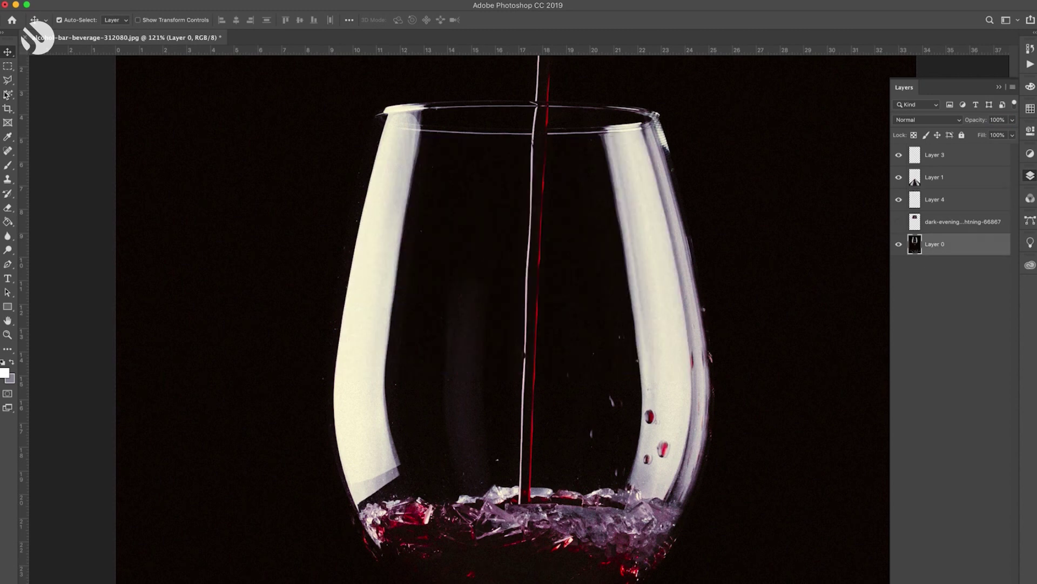
pyautogui.press('l')
pyautogui.click(605, 135)
pyautogui.click(717, 144)
pyautogui.click(741, 389)
pyautogui.hotkey('ctrl', 'j')
pyautogui.click(898, 244)
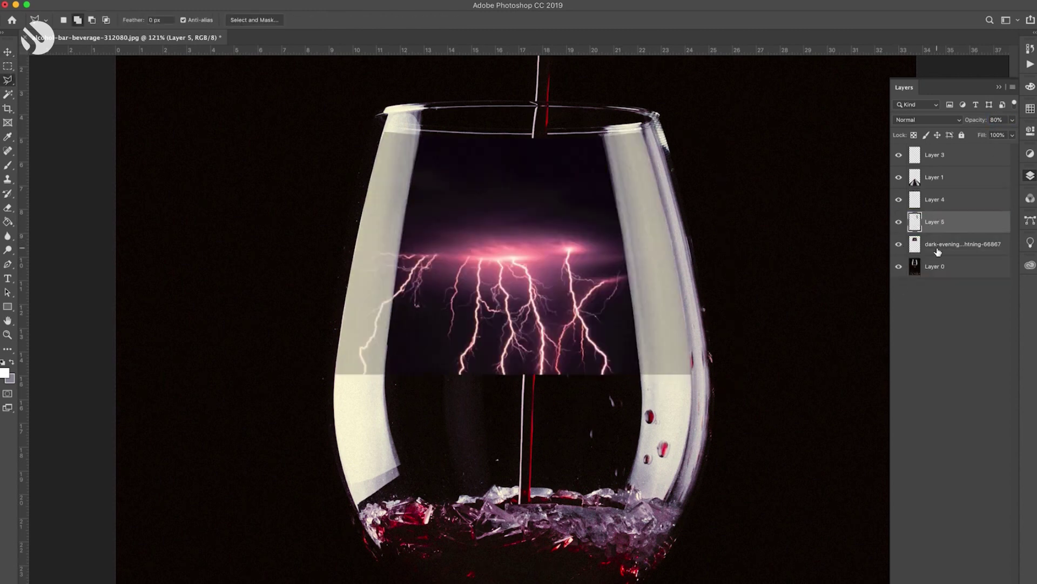
# Check the new layer's opacity and blend mode, then select the lightning layer with Layers 4 and 5.
pyautogui.click(1012, 119)
pyautogui.click(927, 119)
pyautogui.press('Escape')
pyautogui.press('v')
pyautogui.click(400, 328)
pyautogui.keyDown('ctrl'); pyautogui.click(915, 221); pyautogui.keyUp('ctrl')
pyautogui.click(951, 244)
pyautogui.keyDown('ctrl'); pyautogui.click(914, 199); pyautogui.keyUp('ctrl')
pyautogui.click(8, 69)
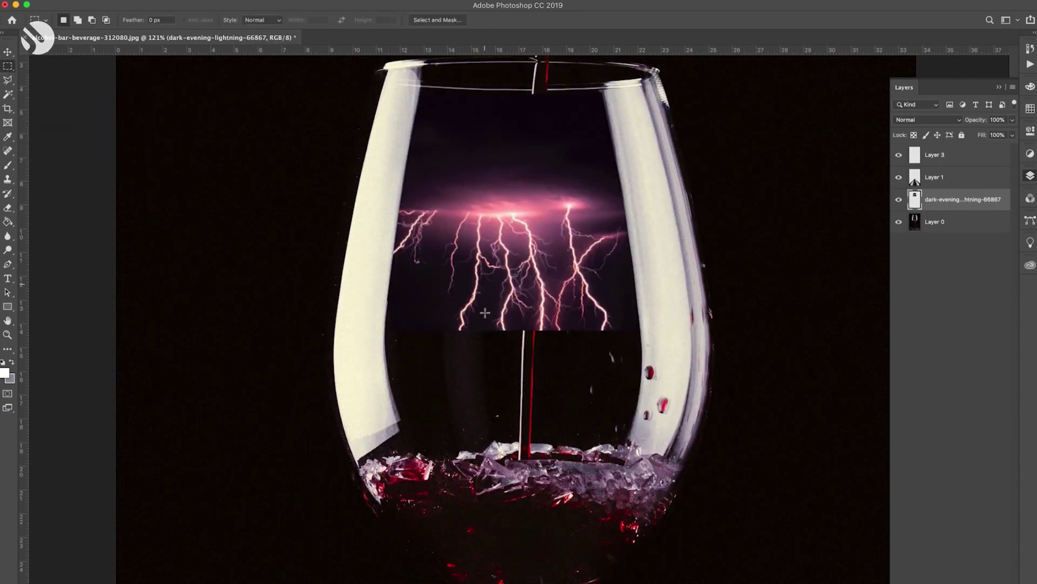
# Select only the lightning layer in the Layers panel.
pyautogui.scroll(5, 514, 324)
pyautogui.scroll(-8, 515, 325)
pyautogui.scroll(3, 515, 325)
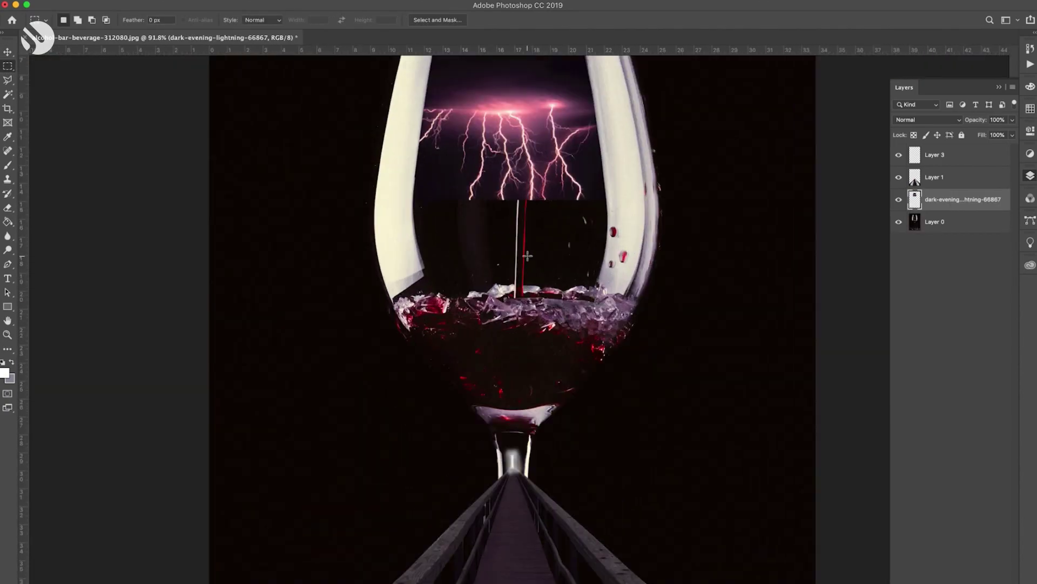
pyautogui.scroll(3, 515, 325)
pyautogui.keyDown('shift'); pyautogui.click(951, 221); pyautogui.keyUp('shift')
pyautogui.rightClick(947, 222)
pyautogui.click(878, 358)
pyautogui.click(951, 199)
# Merge Layer 0 into the lightning layer.
pyautogui.press('s')
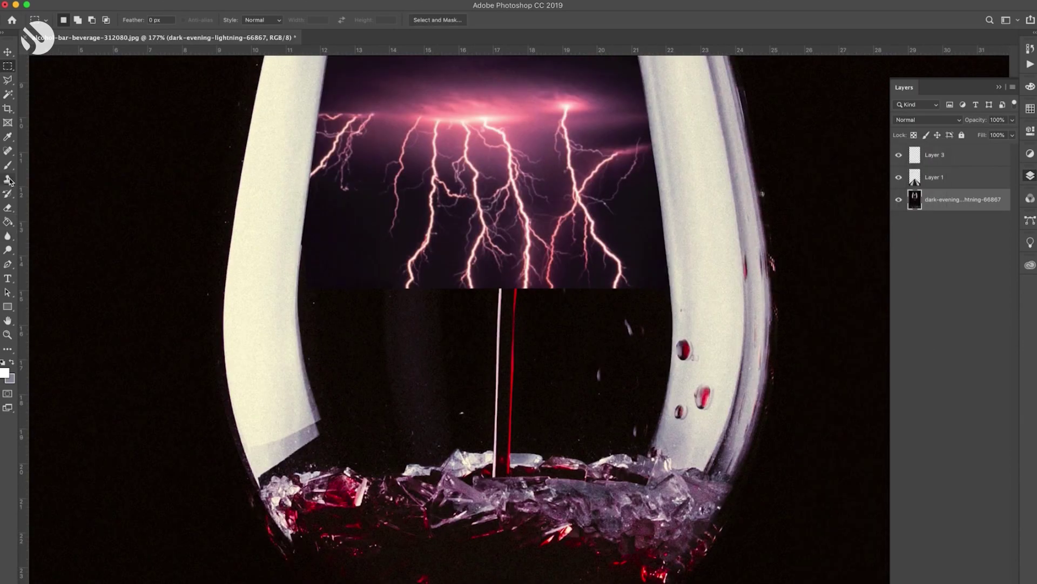
pyautogui.scroll(-1, 427, 287)
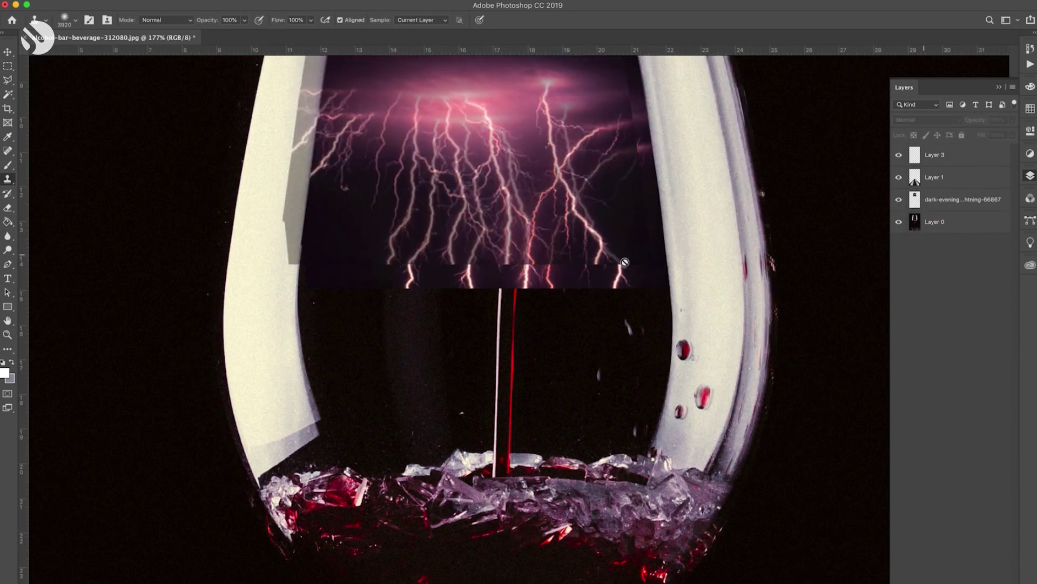
pyautogui.rightClick(943, 223)
pyautogui.click(830, 458)
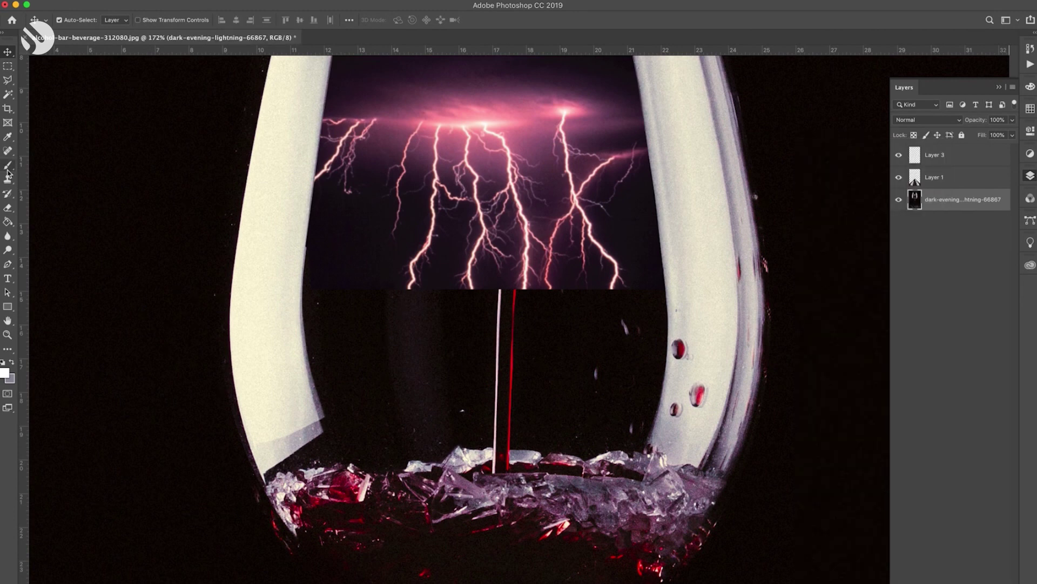
# Soften the lightning's bottom edge by brushing black paint along it.
pyautogui.press('b')
pyautogui.press('d')
pyautogui.moveTo(454, 293); pyautogui.dragTo(558, 290)
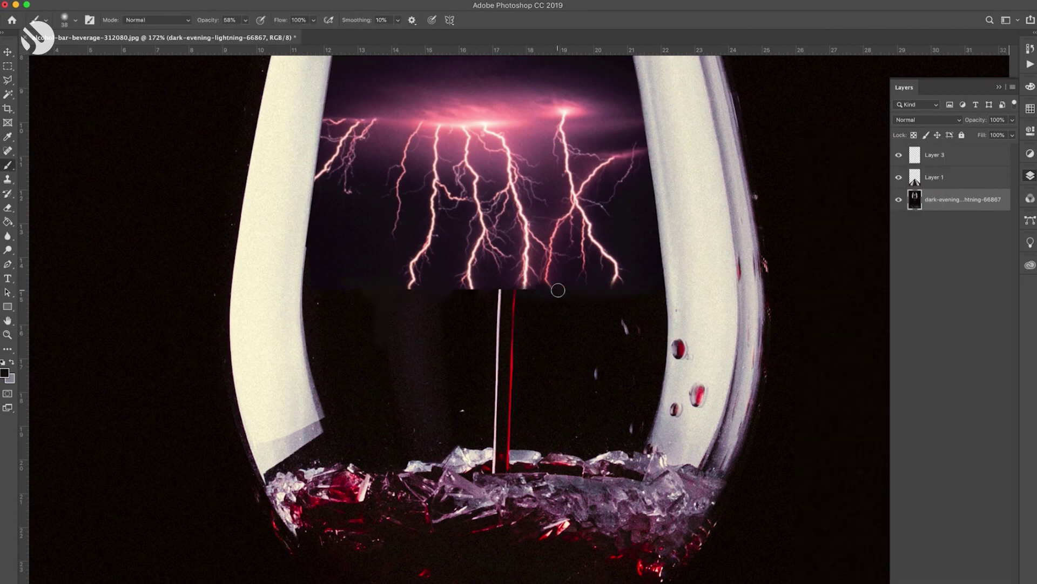
pyautogui.moveTo(608, 281); pyautogui.dragTo(591, 301)
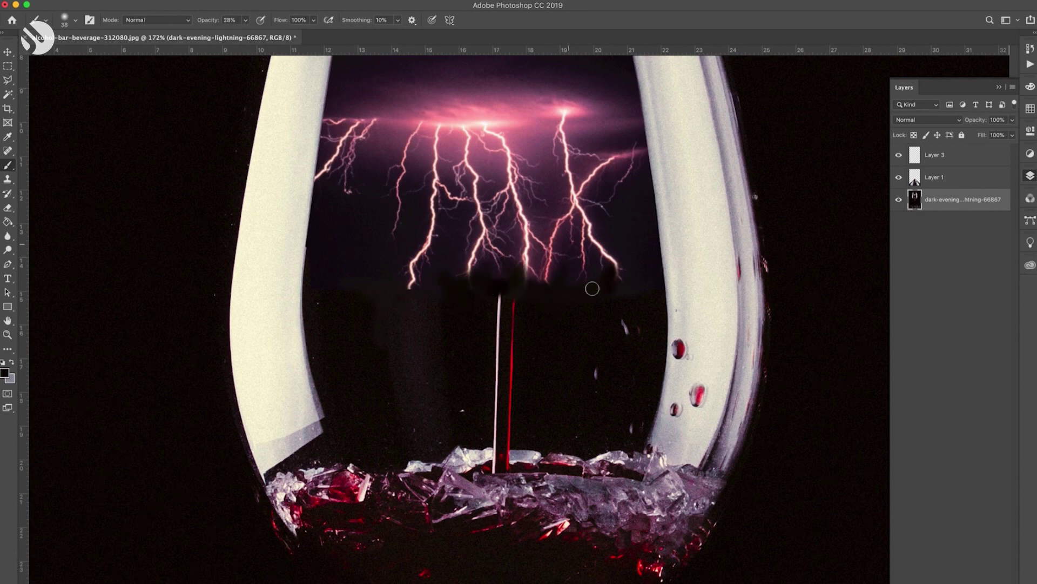
# Clone lightning strands downward into the dark lower bowl, then bring up the Downloads folder.
pyautogui.press('s')
pyautogui.moveTo(407, 292); pyautogui.dragTo(405, 323)
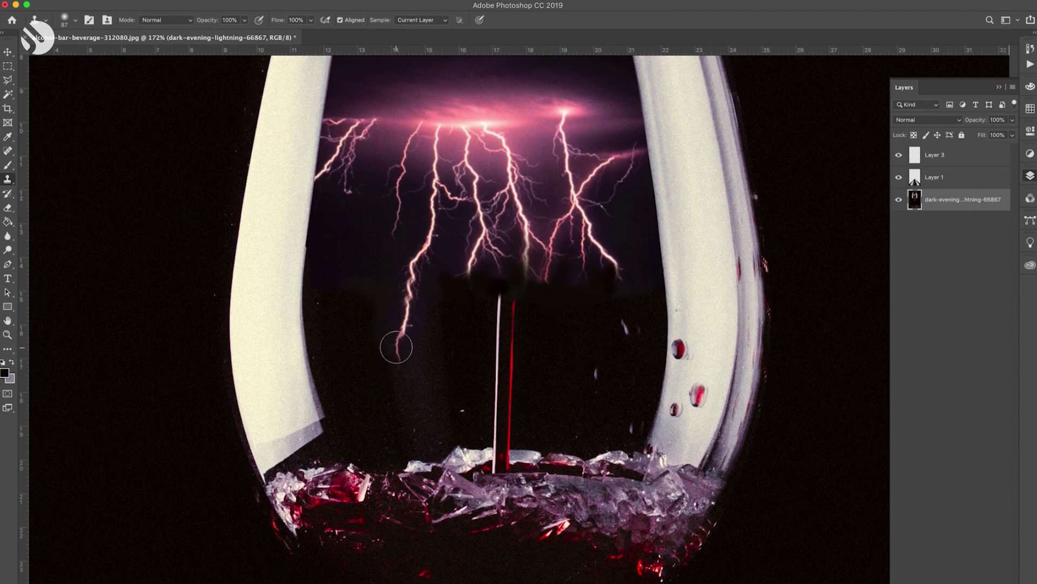
pyautogui.moveTo(542, 284); pyautogui.dragTo(519, 286)
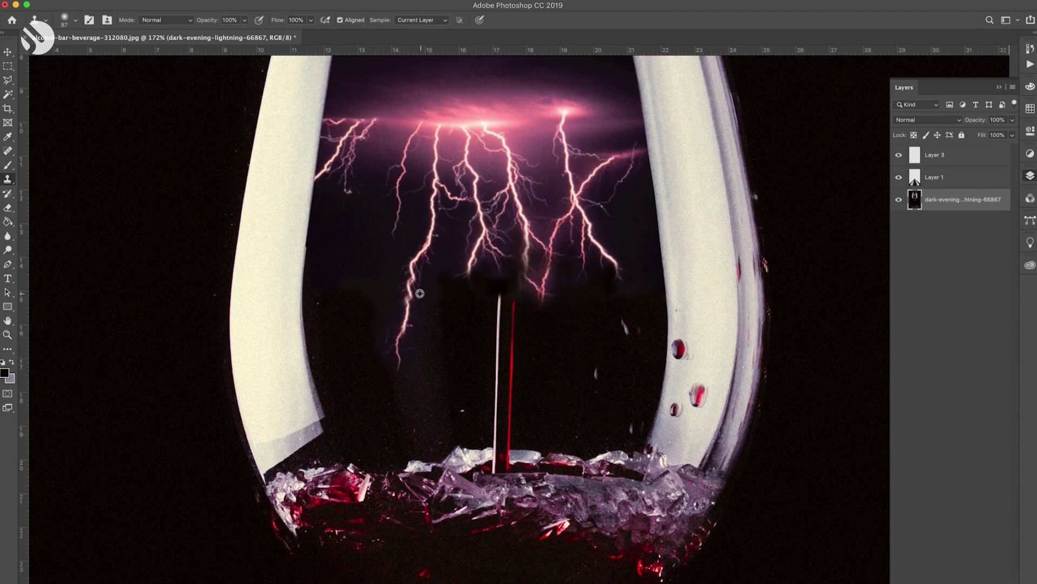
pyautogui.scroll(-5, 424, 252)
pyautogui.scroll(1, 433, 348)
pyautogui.scroll(-2, 433, 341)
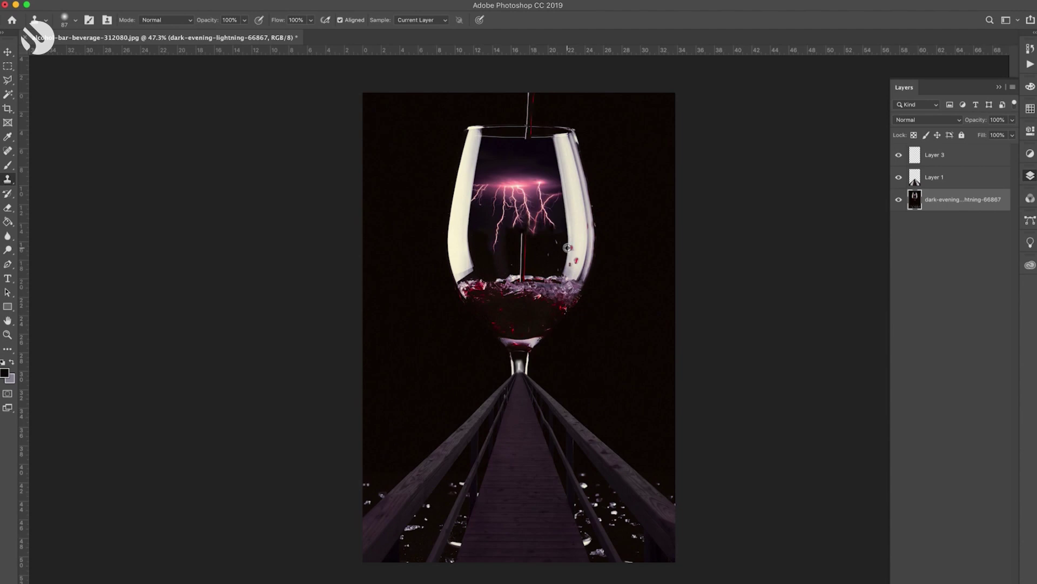
pyautogui.scroll(1, 565, 247)
pyautogui.scroll(-1, 565, 247)
pyautogui.scroll(1, 530, 219)
pyautogui.scroll(2, 525, 222)
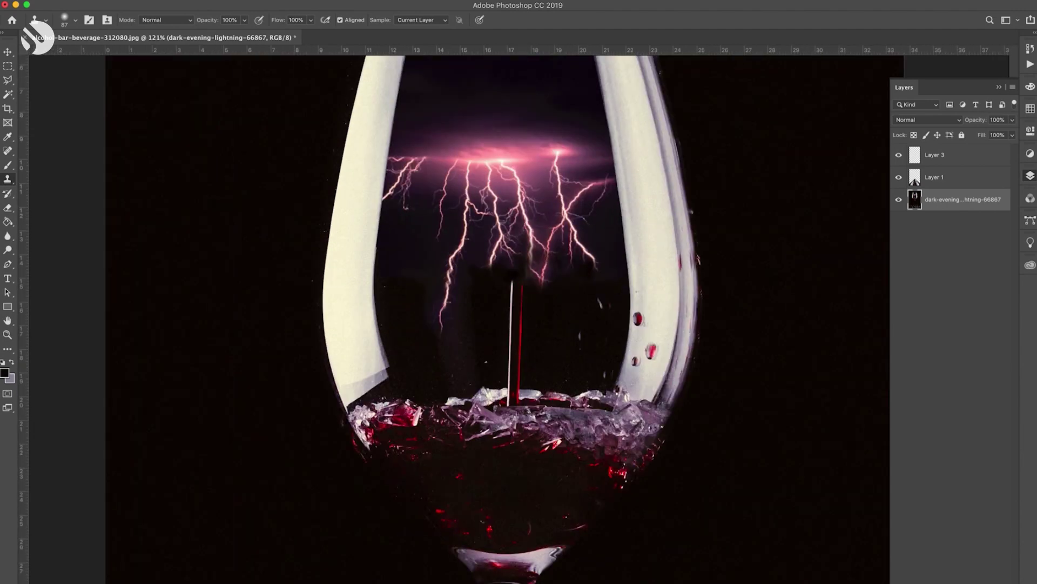
pyautogui.press('super+Tab')
pyautogui.press('Down')
pyautogui.press('Down')
pyautogui.press('Down')
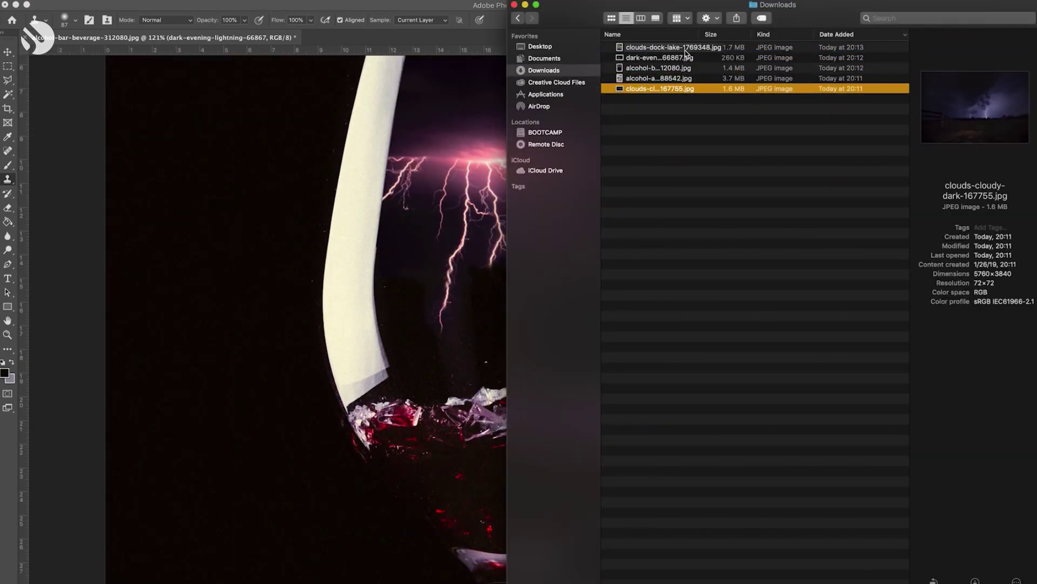
# Drag the city skyline photo from Downloads into the composite and confirm placement.
pyautogui.moveTo(659, 99); pyautogui.dragTo(261, 303)
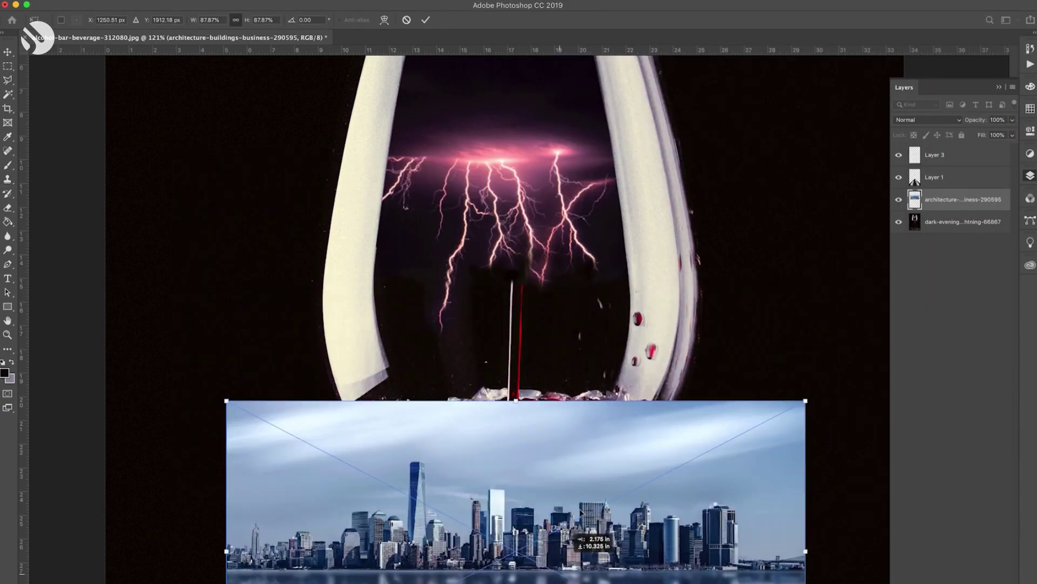
pyautogui.press('Return')
pyautogui.click(236, 6)
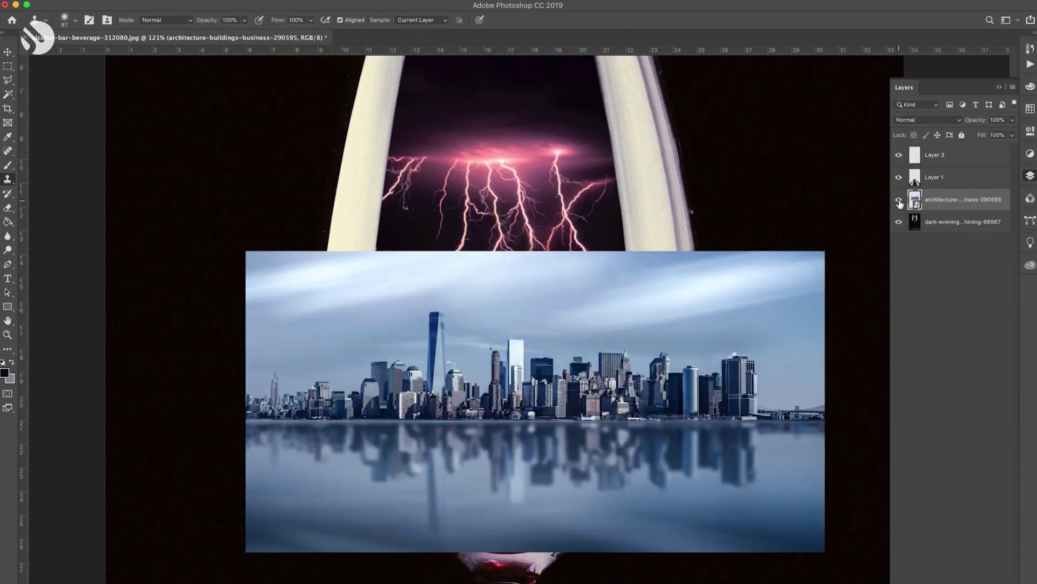
# Zoom out and position the skyline over the lower glass bowl.
pyautogui.press('super+0')
pyautogui.press('v')
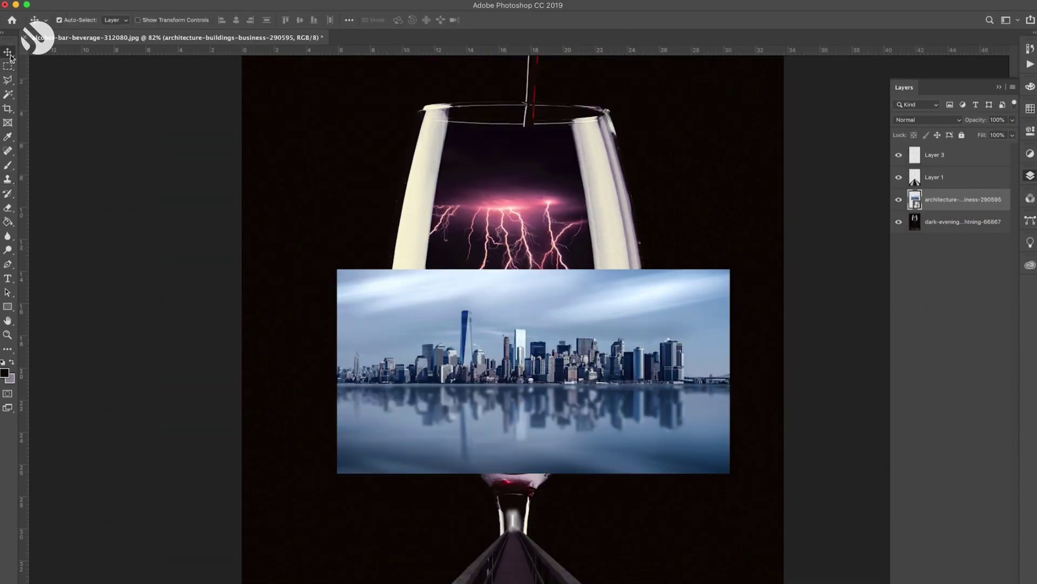
pyautogui.moveTo(392, 439); pyautogui.dragTo(623, 439)
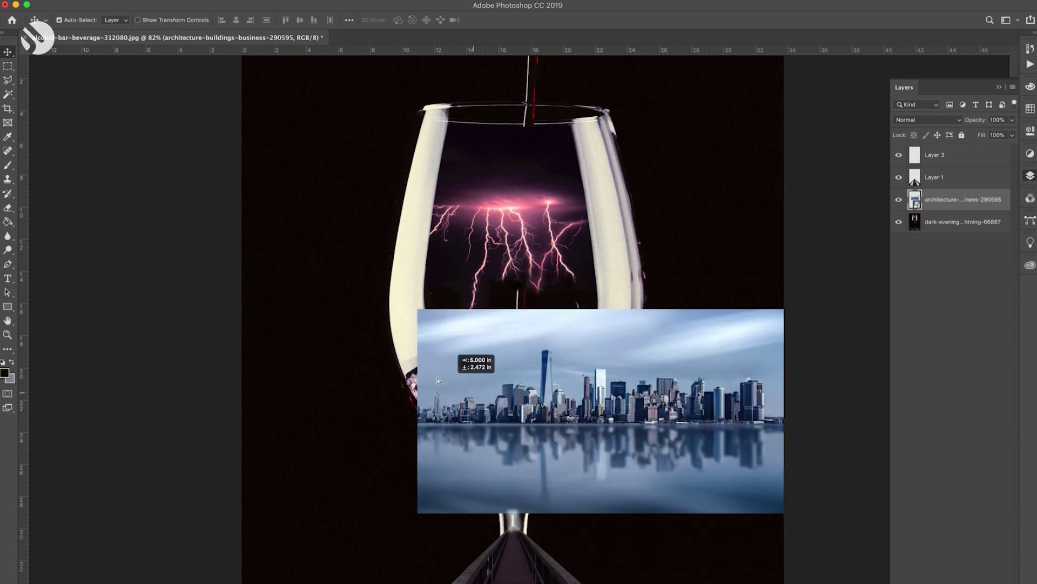
pyautogui.moveTo(623, 439); pyautogui.dragTo(388, 380)
pyautogui.click(227, 6)
pyautogui.moveTo(136, 244)
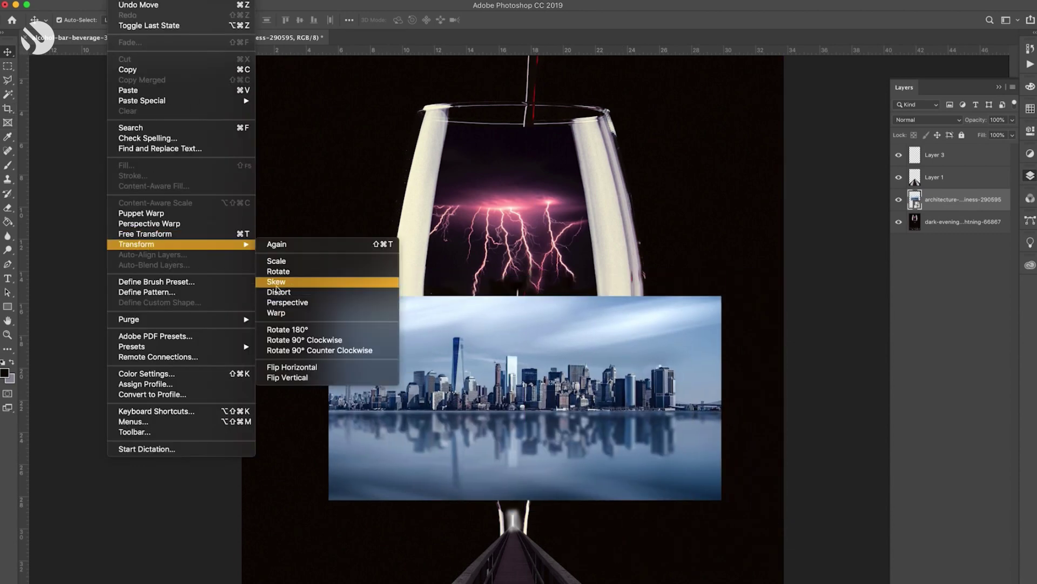
# Lower the skyline layer's opacity to 68%.
pyautogui.click(281, 314)
pyautogui.press('Return')
pyautogui.click(1013, 120)
pyautogui.moveTo(1013, 133); pyautogui.dragTo(995, 133)
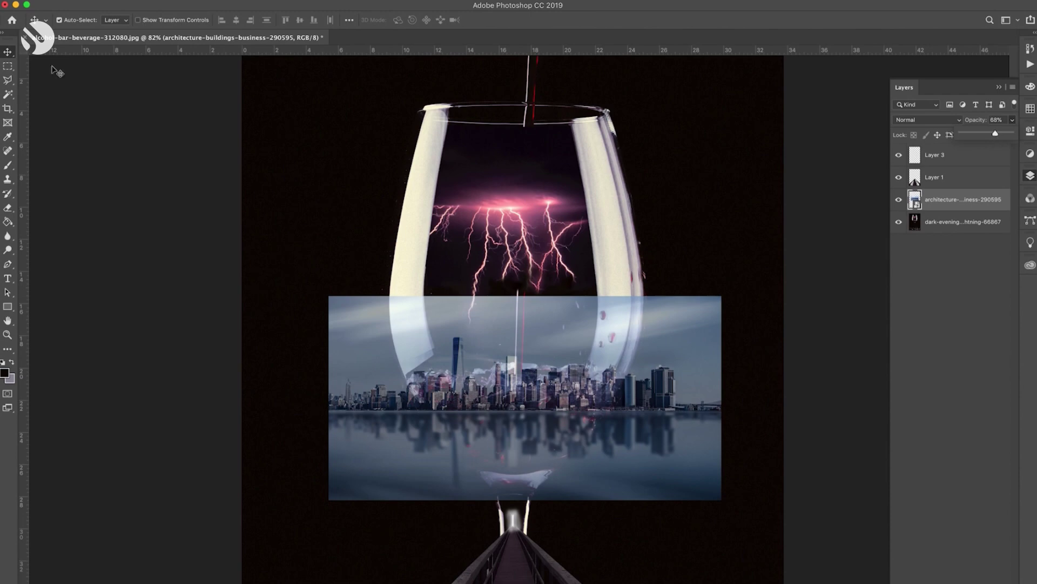
# Warp the skyline, pulling its corners up and inward toward the glass rim.
pyautogui.click(125, 5)
pyautogui.click(281, 313)
pyautogui.moveTo(328, 500); pyautogui.dragTo(331, 439)
pyautogui.moveTo(721, 500)
pyautogui.mouseDown()
pyautogui.moveTo(710, 383)
pyautogui.moveTo(627, 369)
pyautogui.mouseUp()
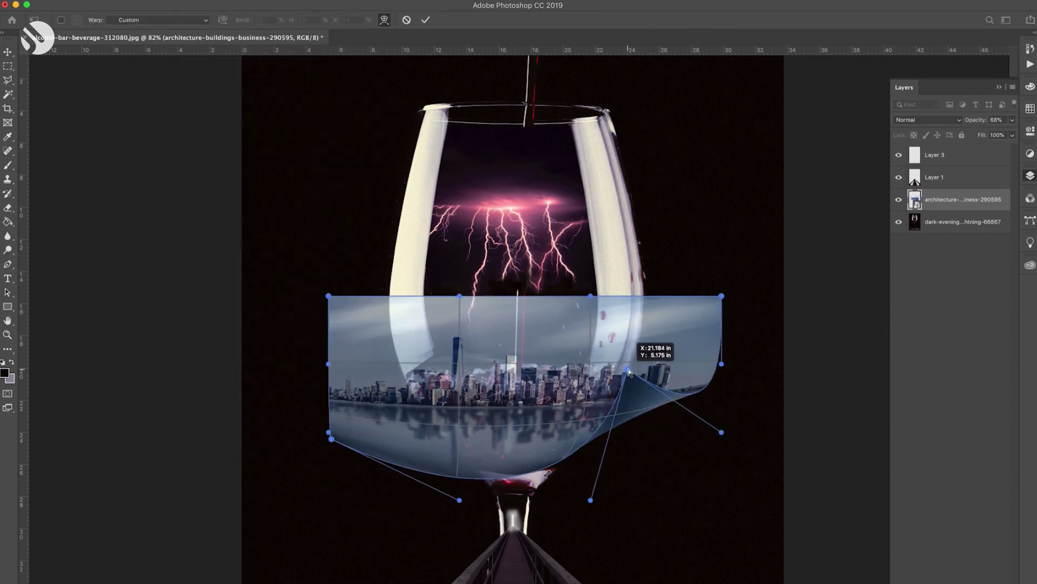
pyautogui.moveTo(331, 439); pyautogui.dragTo(397, 358)
pyautogui.moveTo(329, 297); pyautogui.dragTo(406, 186)
pyautogui.moveTo(721, 296); pyautogui.dragTo(623, 182)
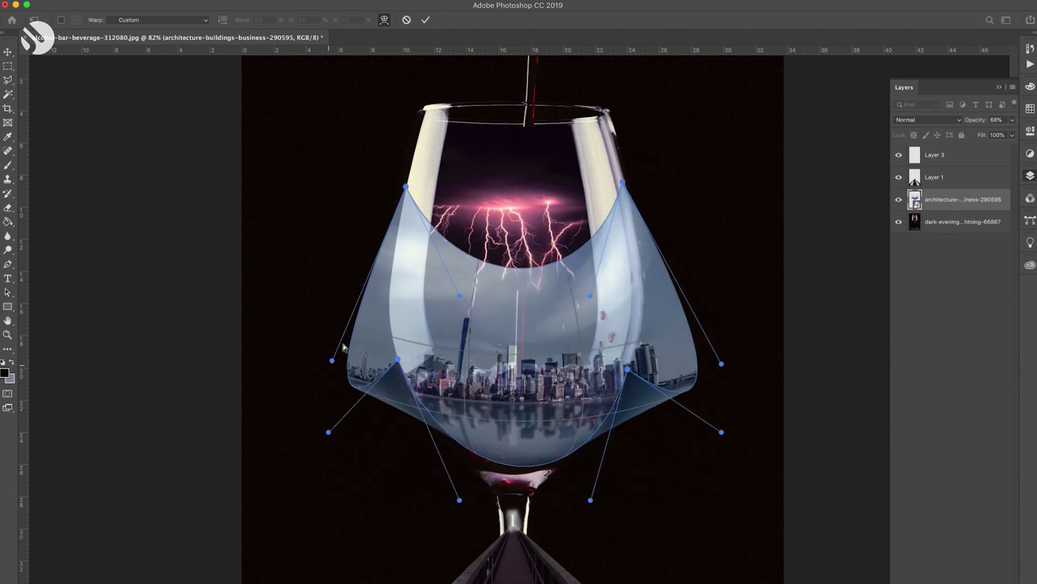
# Refine the warp's side points to follow the bowl curve and apply it.
pyautogui.moveTo(329, 364); pyautogui.dragTo(390, 295)
pyautogui.moveTo(328, 432); pyautogui.dragTo(378, 359)
pyautogui.moveTo(398, 383); pyautogui.dragTo(390, 378)
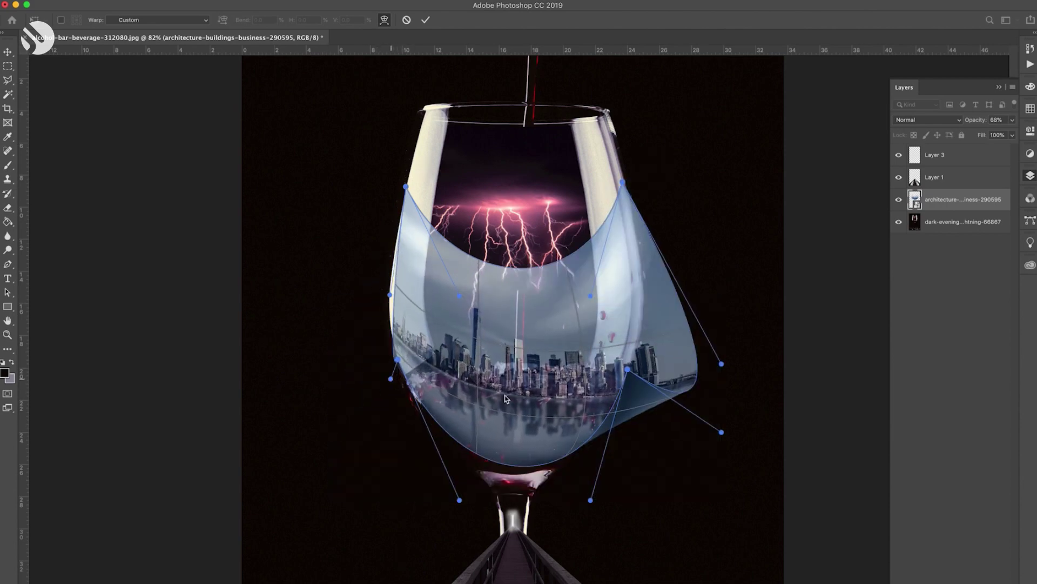
pyautogui.moveTo(722, 431); pyautogui.dragTo(631, 385)
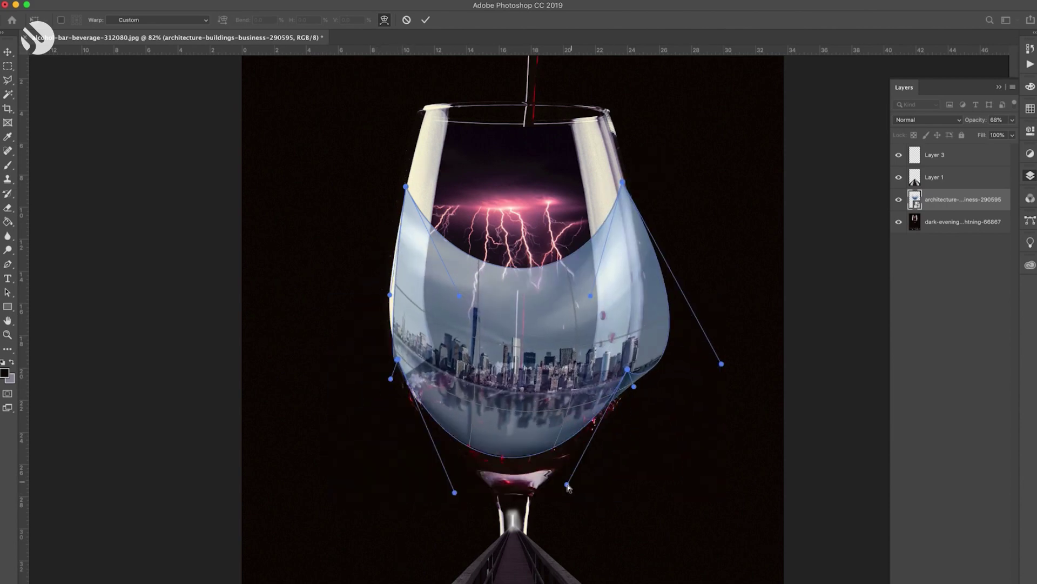
pyautogui.moveTo(722, 364); pyautogui.dragTo(717, 217)
pyautogui.moveTo(391, 378); pyautogui.dragTo(350, 322)
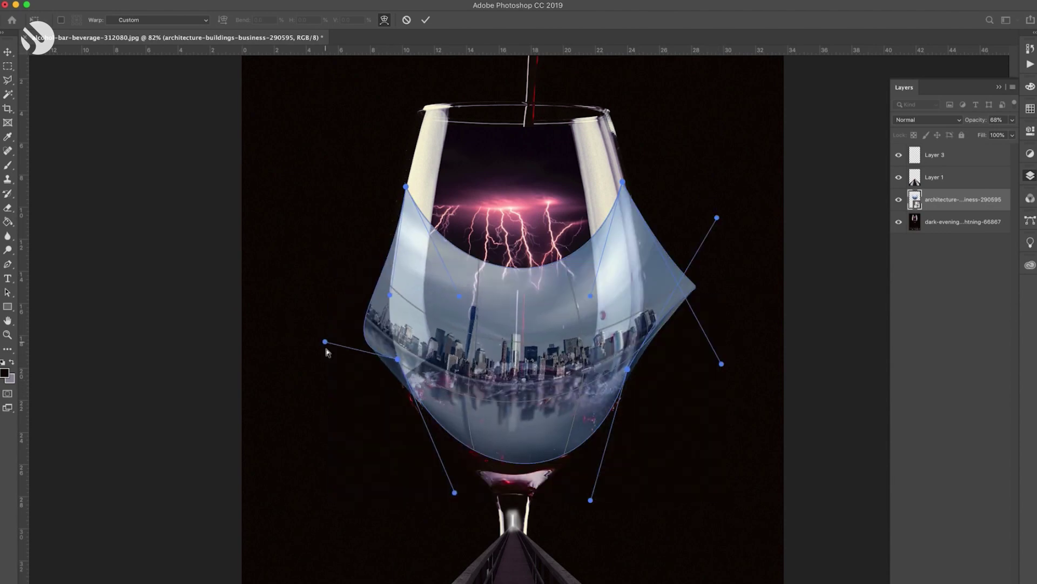
pyautogui.moveTo(716, 218); pyautogui.dragTo(685, 316)
pyautogui.press('Return')
# Lasso the skyline parts over both glass walls; deleting hits a smart object warning.
pyautogui.scroll(3, 569, 371)
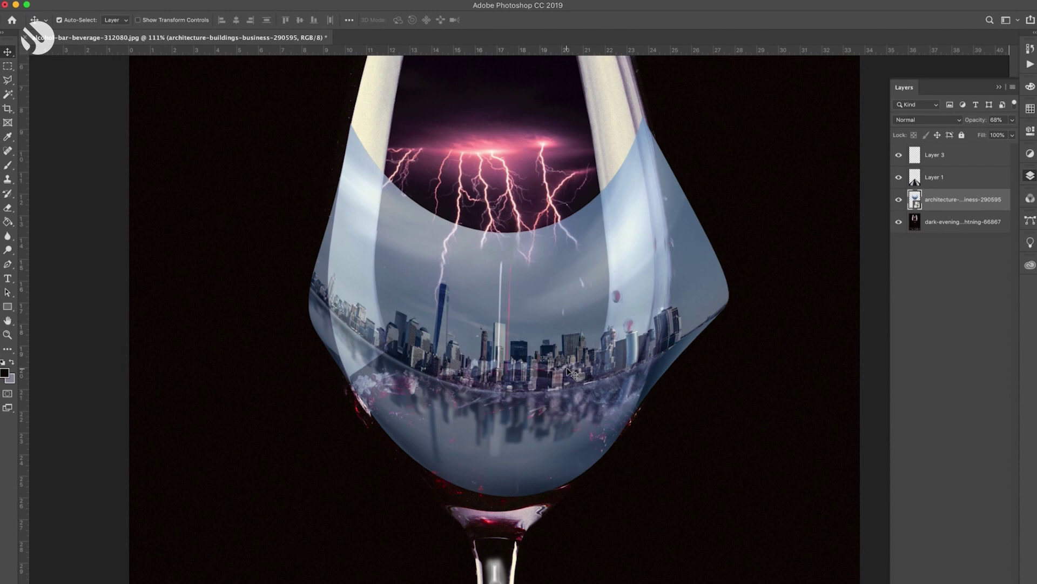
pyautogui.click(7, 80)
pyautogui.moveTo(389, 135); pyautogui.dragTo(381, 244)
pyautogui.moveTo(352, 385); pyautogui.dragTo(388, 133)
pyautogui.moveTo(594, 138); pyautogui.dragTo(642, 400)
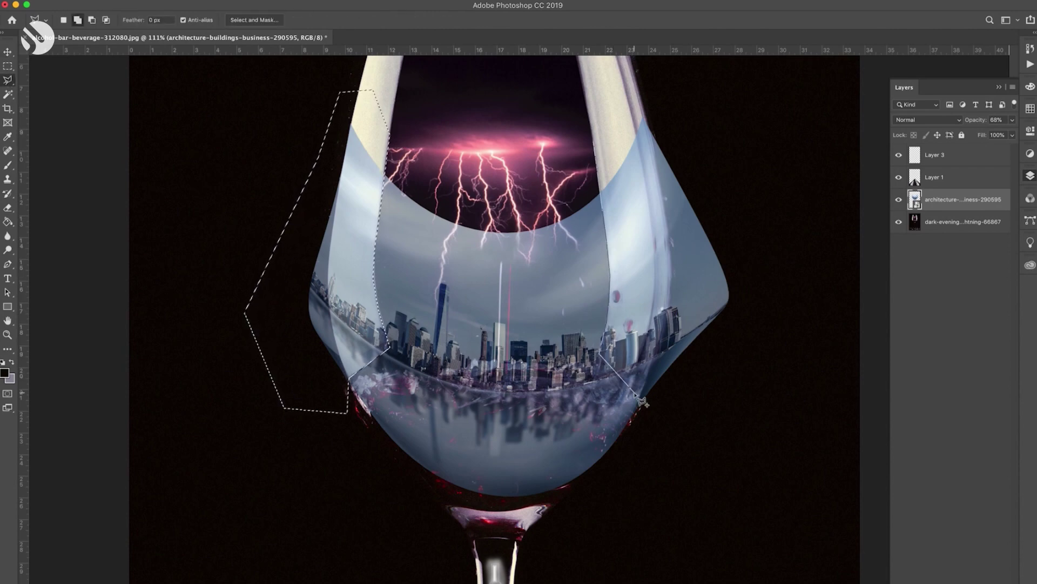
pyautogui.click(616, 447)
pyautogui.click(767, 495)
pyautogui.click(789, 159)
pyautogui.doubleClick(609, 92)
pyautogui.press('Delete')
pyautogui.rightClick(951, 200)
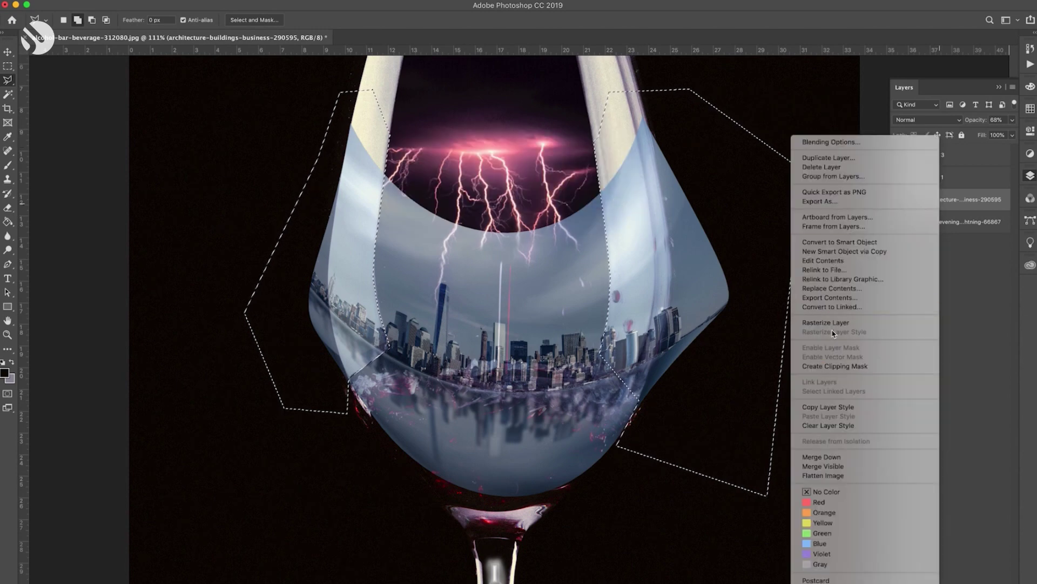
# Delete the skyline pixels over the glass walls and deselect.
pyautogui.press('Escape')
pyautogui.press('Delete')
pyautogui.hotkey('ctrl', 'd')
# Darken the skyline with Brightness/Contrast and restore it to 100% opacity.
pyautogui.click(157, 2)
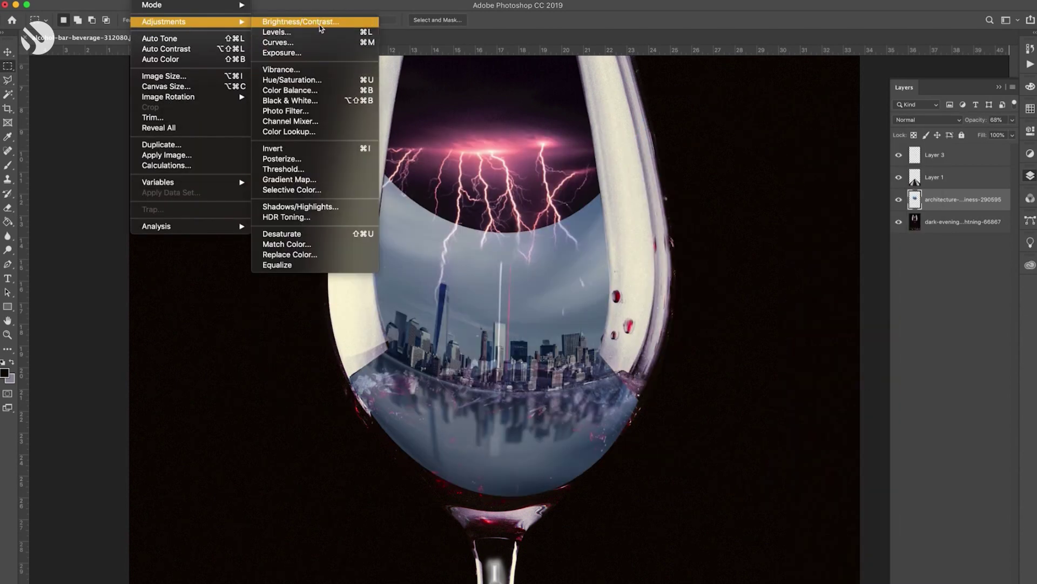
pyautogui.click(301, 21)
pyautogui.moveTo(804, 276); pyautogui.dragTo(827, 275)
pyautogui.press('Return')
pyautogui.click(1012, 120)
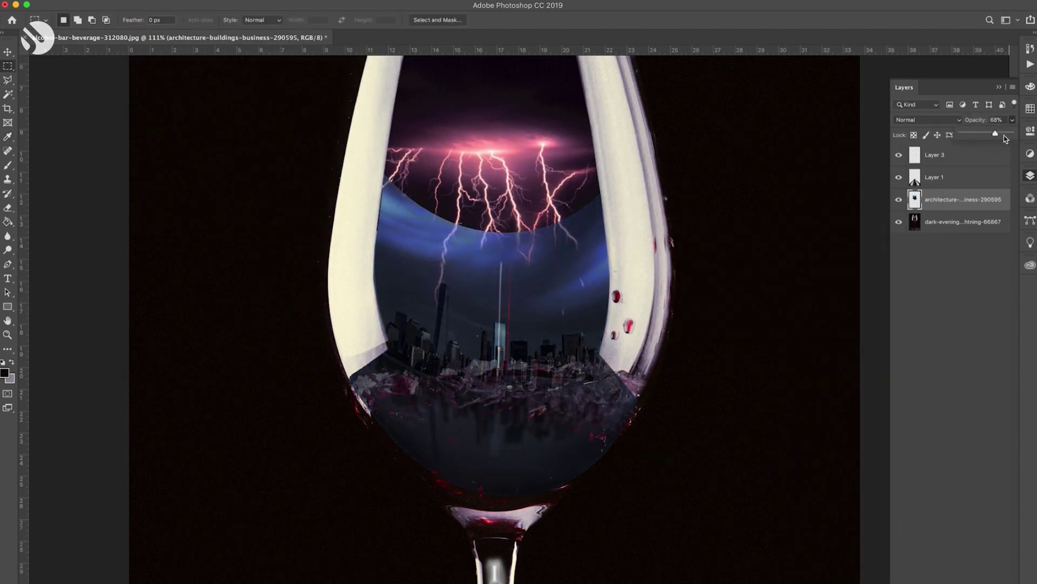
pyautogui.moveTo(1005, 135); pyautogui.dragTo(1018, 134)
# Tint the skyline purple with Hue/Saturation, adjusting hue, saturation and lightness.
pyautogui.click(157, 1)
pyautogui.click(301, 76)
pyautogui.moveTo(181, 131); pyautogui.dragTo(215, 130)
pyautogui.moveTo(181, 157)
pyautogui.mouseDown()
pyautogui.moveTo(167, 157)
pyautogui.moveTo(196, 183)
pyautogui.moveTo(162, 184)
pyautogui.mouseUp()
pyautogui.press('Return')
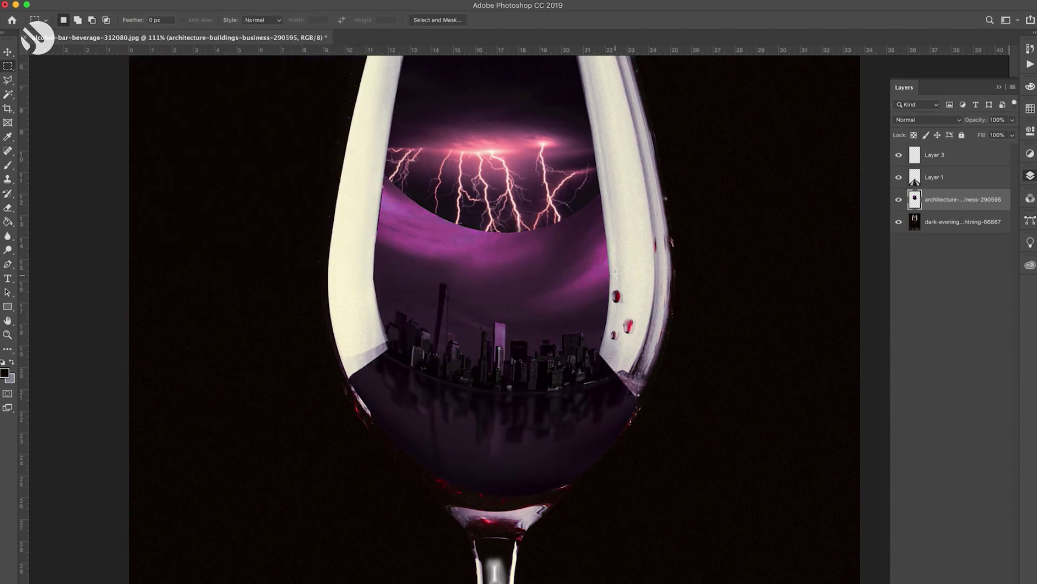
pyautogui.scroll(-2, 497, 352)
pyautogui.press('m')
pyautogui.scroll(-5, 497, 352)
pyautogui.scroll(3, 497, 353)
pyautogui.scroll(3, 489, 322)
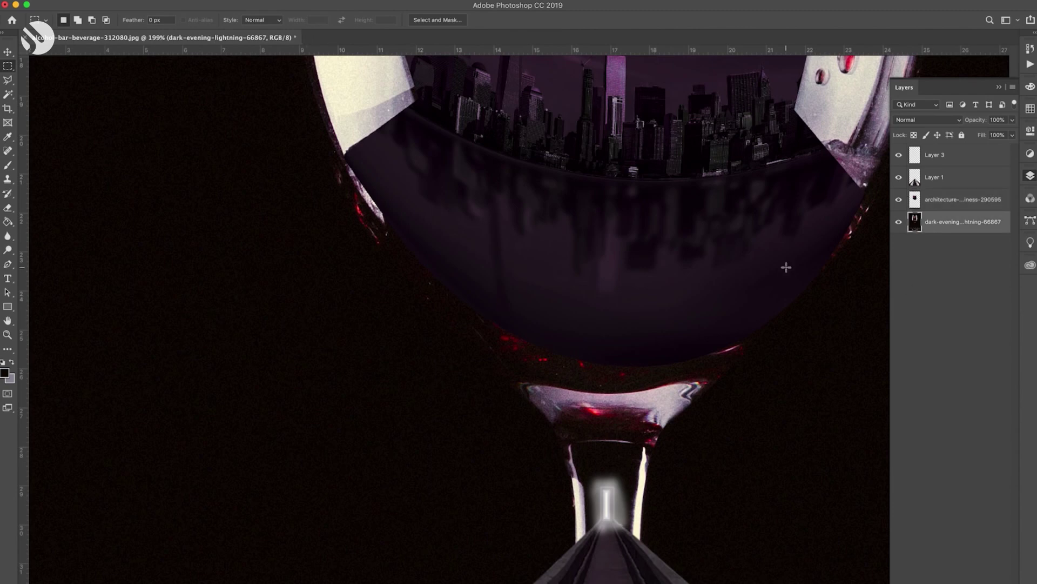
# Hide the skyline with a black mask, then paint white to reveal it inside the glass bowl.
pyautogui.scroll(-2, 788, 266)
pyautogui.scroll(3, 671, 275)
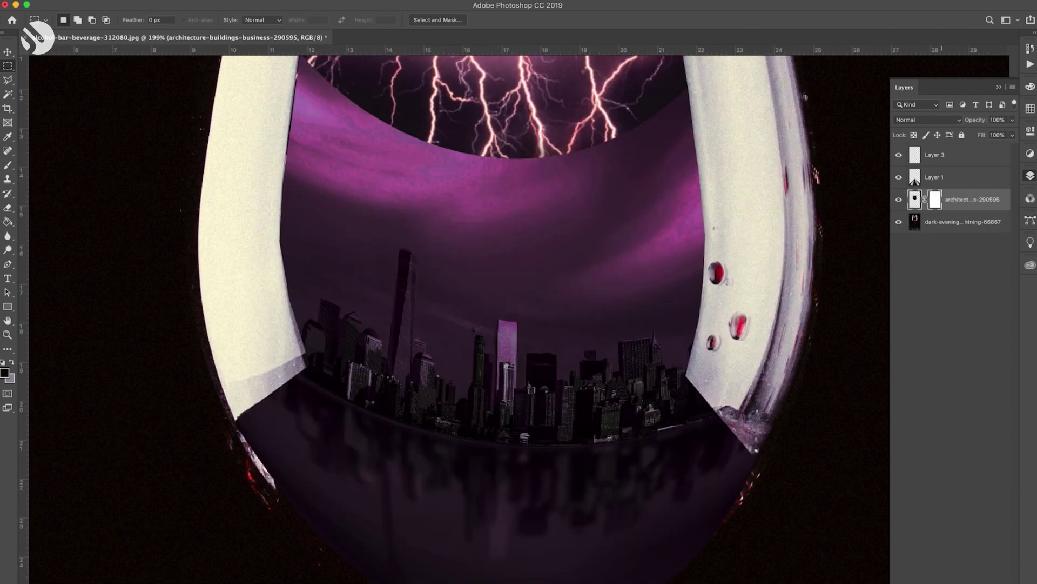
pyautogui.hotkey('ctrl', 'i')
pyautogui.scroll(-2, 356, 296)
pyautogui.press('b')
pyautogui.press('x')
pyautogui.moveTo(446, 267); pyautogui.dragTo(446, 341)
pyautogui.rightClick(416, 278)
pyautogui.moveTo(416, 278)
pyautogui.mouseDown()
pyautogui.moveTo(378, 440)
pyautogui.moveTo(498, 537)
pyautogui.mouseUp()
# Fade out the purple haze above the skyline with black at 24% opacity.
pyautogui.press('x')
pyautogui.press('2')
pyautogui.press('4')
pyautogui.moveTo(405, 252)
pyautogui.mouseDown()
pyautogui.moveTo(424, 259)
pyautogui.moveTo(424, 305)
pyautogui.moveTo(359, 301)
pyautogui.moveTo(485, 312)
pyautogui.mouseUp()
# On the lightning background layer, paint over the white and red vertical beams at 83% opacity.
pyautogui.hotkey('alt', '[')
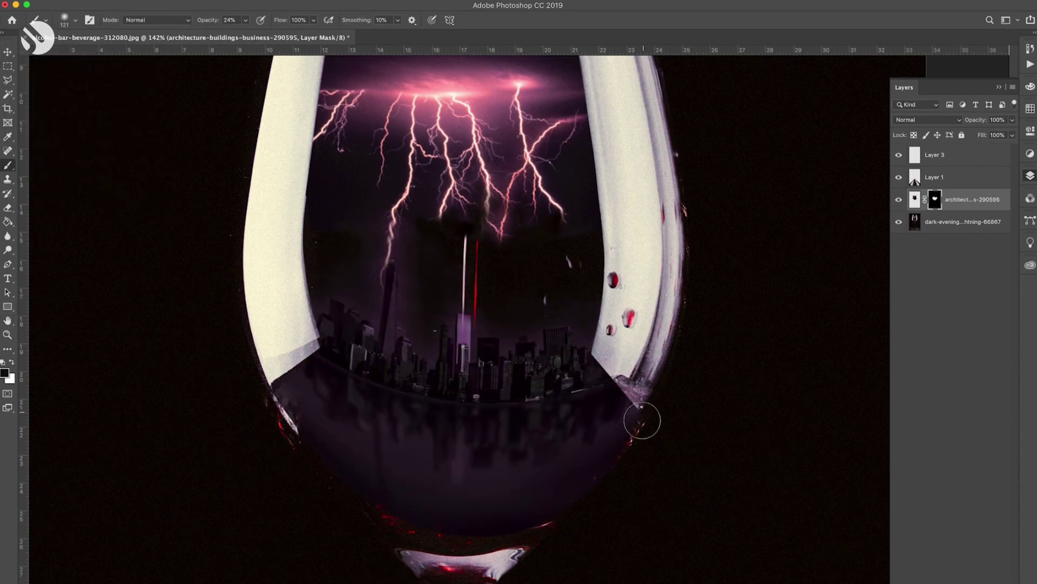
pyautogui.press('m')
pyautogui.scroll(2, 395, 211)
pyautogui.scroll(2, 395, 211)
pyautogui.press('b')
pyautogui.press('8')
pyautogui.press('3')
pyautogui.moveTo(463, 340); pyautogui.dragTo(463, 216)
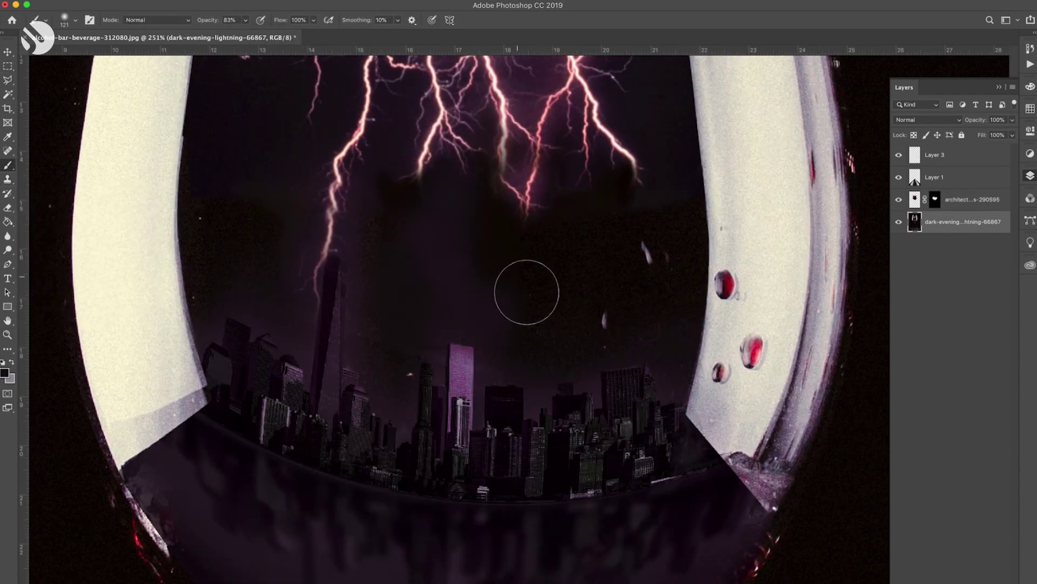
# Hide Layer 3 and Layer 1, then merge the two visible layers into one.
pyautogui.scroll(-5, 460, 268)
pyautogui.scroll(5, 358, 327)
pyautogui.scroll(-10, 358, 326)
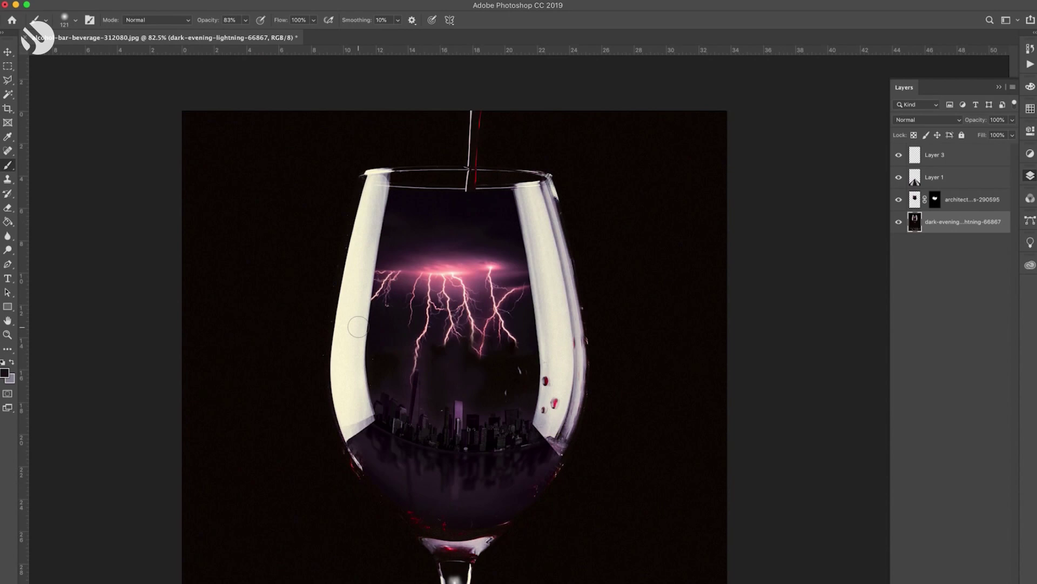
pyautogui.click(899, 155)
pyautogui.click(898, 176)
pyautogui.scroll(-8, 706, 276)
pyautogui.scroll(10, 476, 522)
pyautogui.scroll(5, 476, 521)
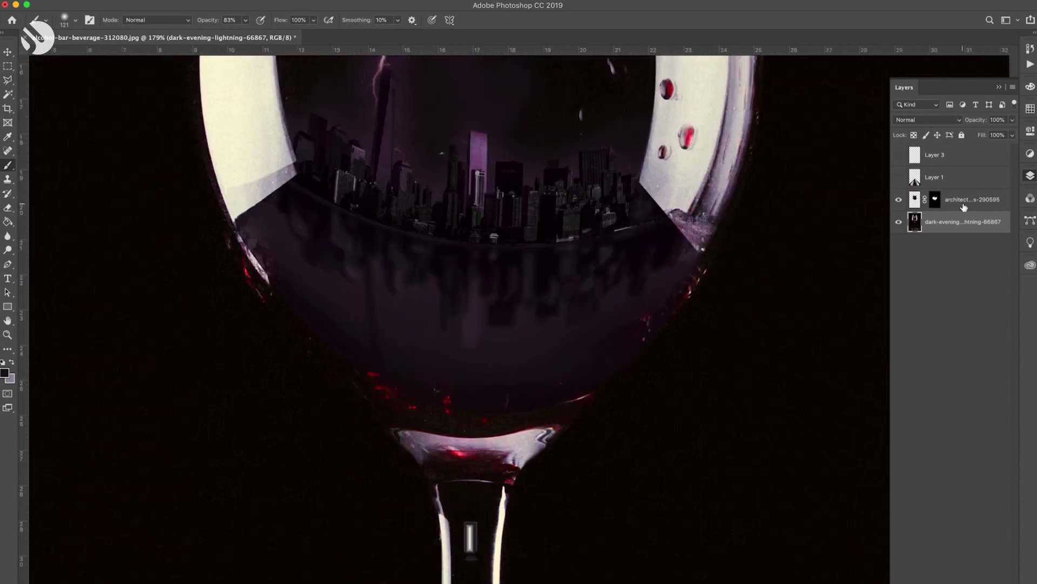
pyautogui.rightClick(962, 199)
pyautogui.click(843, 463)
# Paint out red specks at the bowl bottom and both lower edges, then drop opacity to 30%.
pyautogui.moveTo(436, 383); pyautogui.dragTo(476, 408)
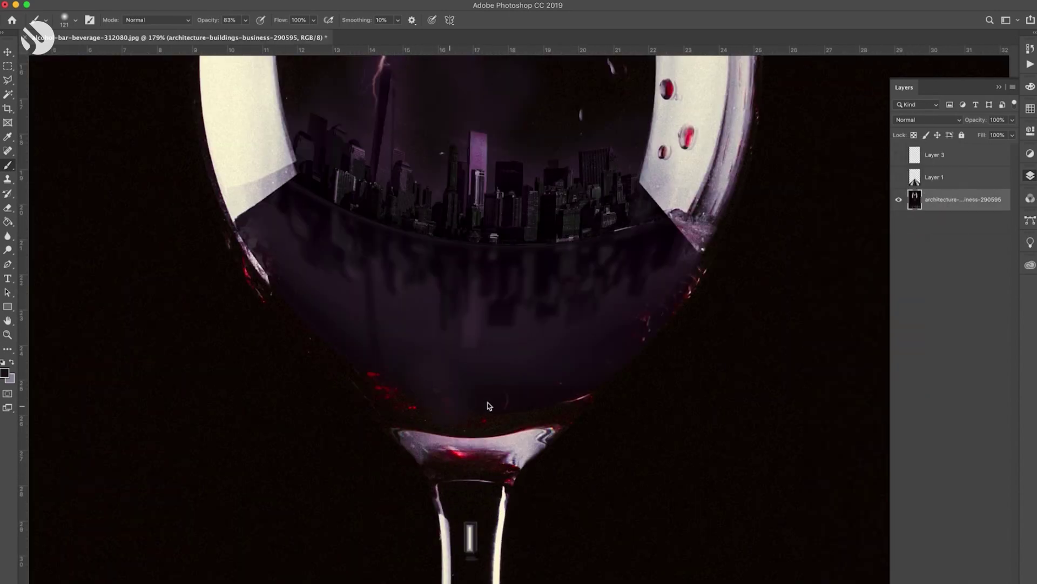
pyautogui.moveTo(271, 298)
pyautogui.mouseDown()
pyautogui.moveTo(291, 260)
pyautogui.moveTo(259, 249)
pyautogui.mouseUp()
pyautogui.moveTo(709, 268); pyautogui.dragTo(644, 306)
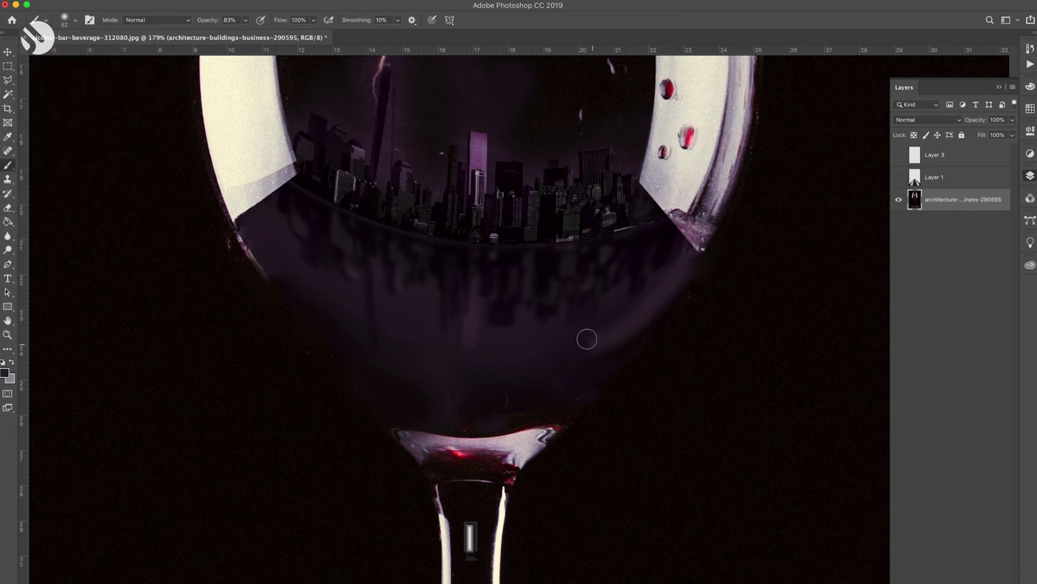
pyautogui.press('3')
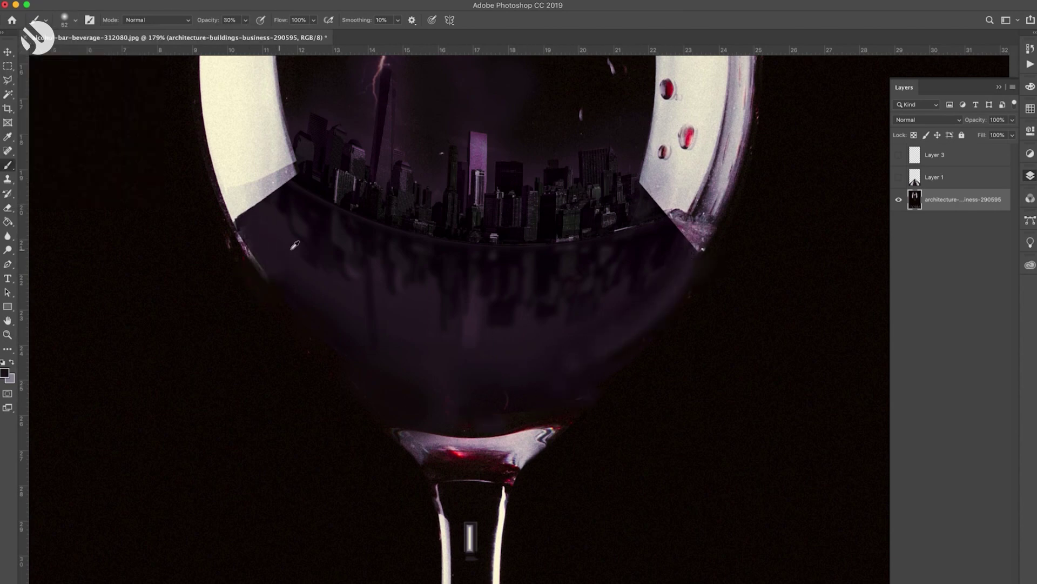
# Sample a purple tone from the glass and fine-tune the brush size, resetting colour to black.
pyautogui.scroll(-5, 282, 303)
pyautogui.scroll(2, 294, 344)
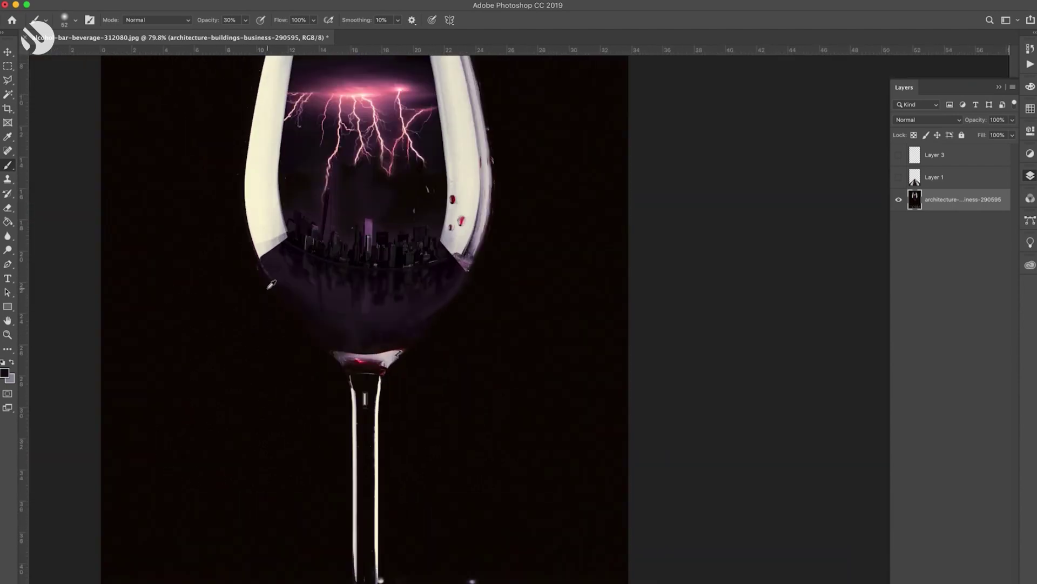
pyautogui.scroll(4, 286, 302)
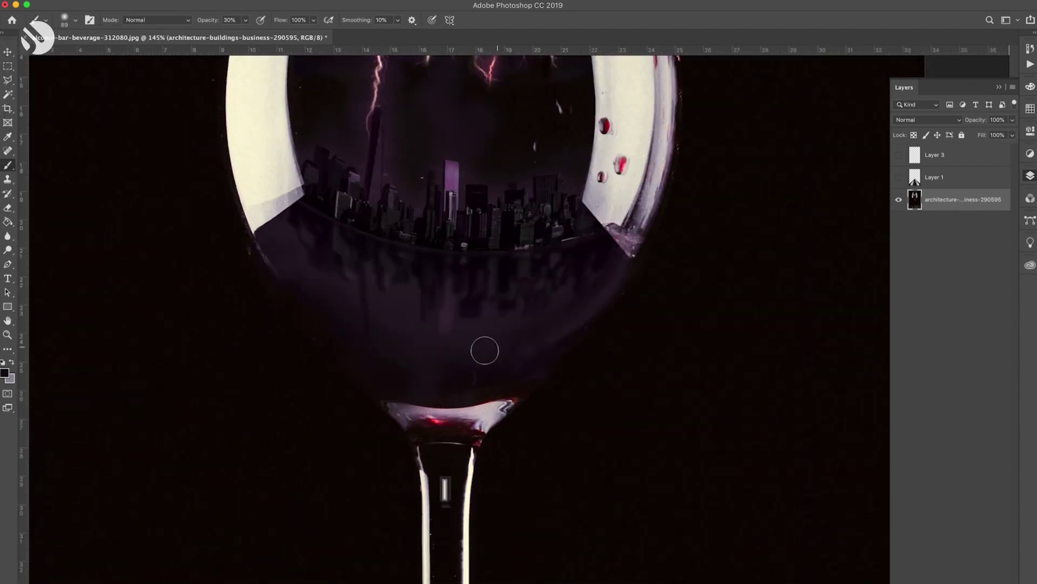
pyautogui.scroll(-1, 469, 364)
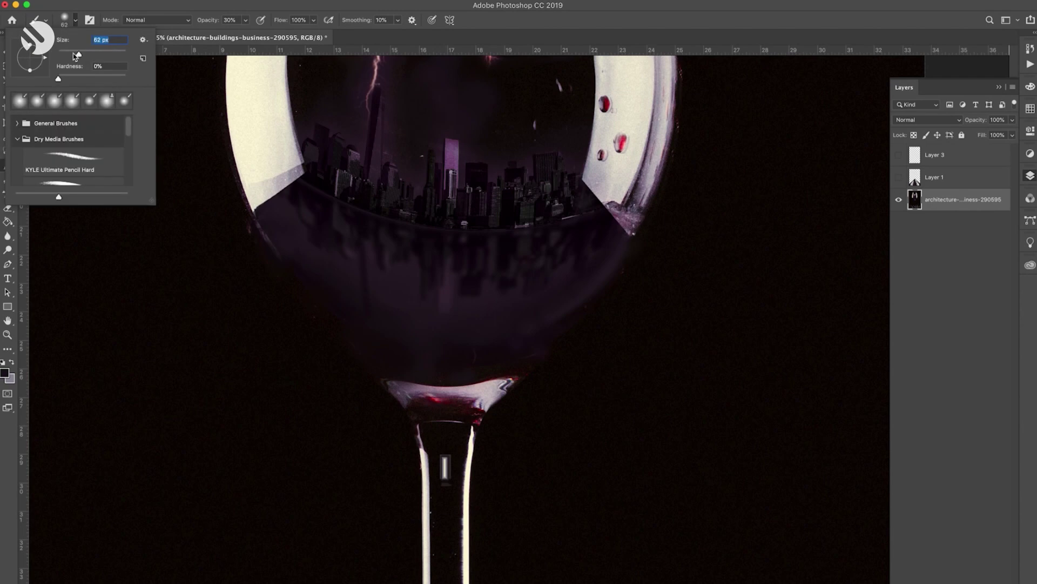
pyautogui.keyDown('alt'); pyautogui.click(432, 393); pyautogui.keyUp('alt')
pyautogui.press('[')
pyautogui.press('[')
pyautogui.press('[')
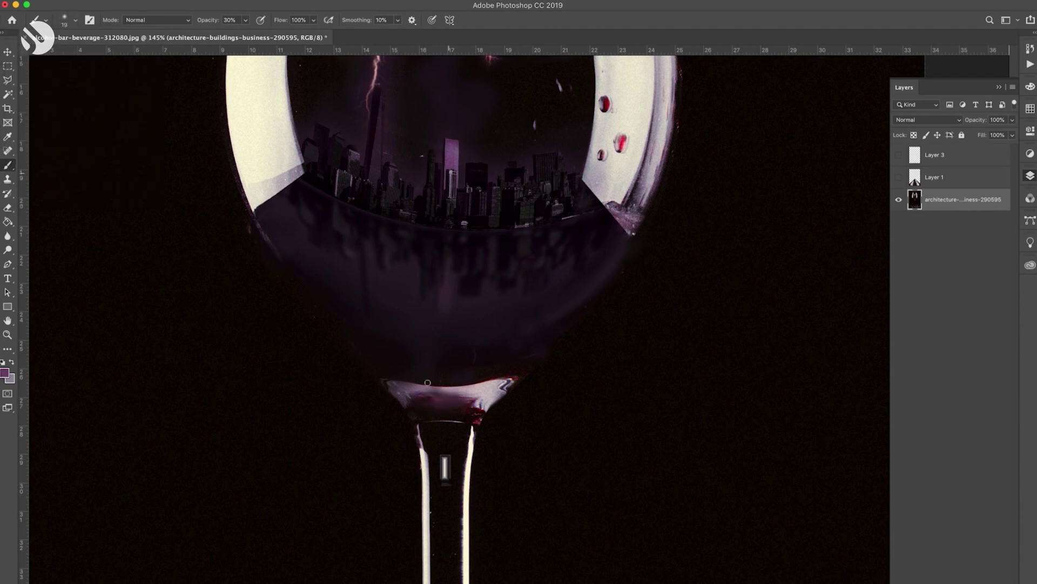
pyautogui.scroll(-2, 479, 421)
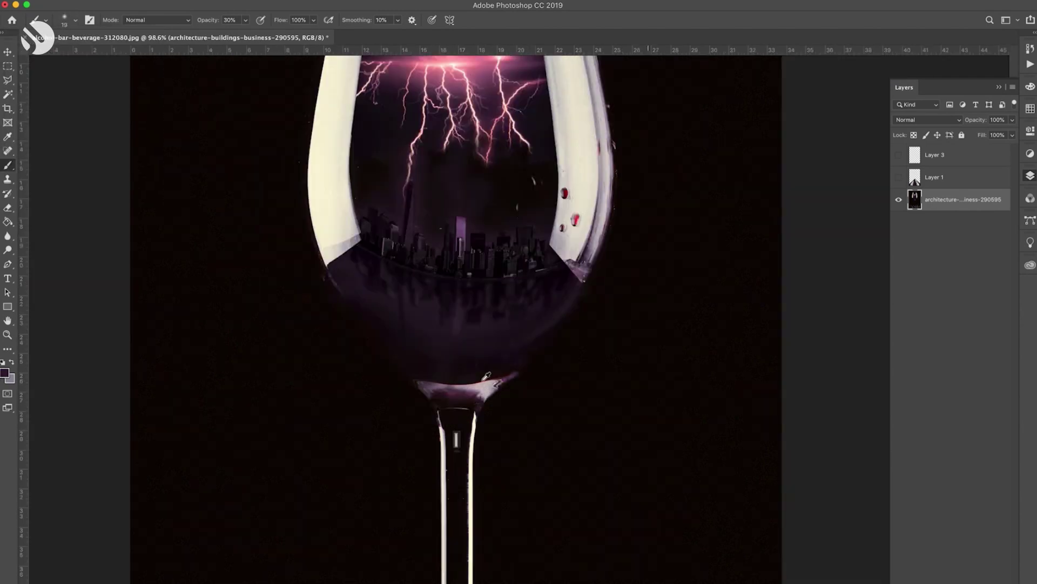
pyautogui.scroll(5, 477, 344)
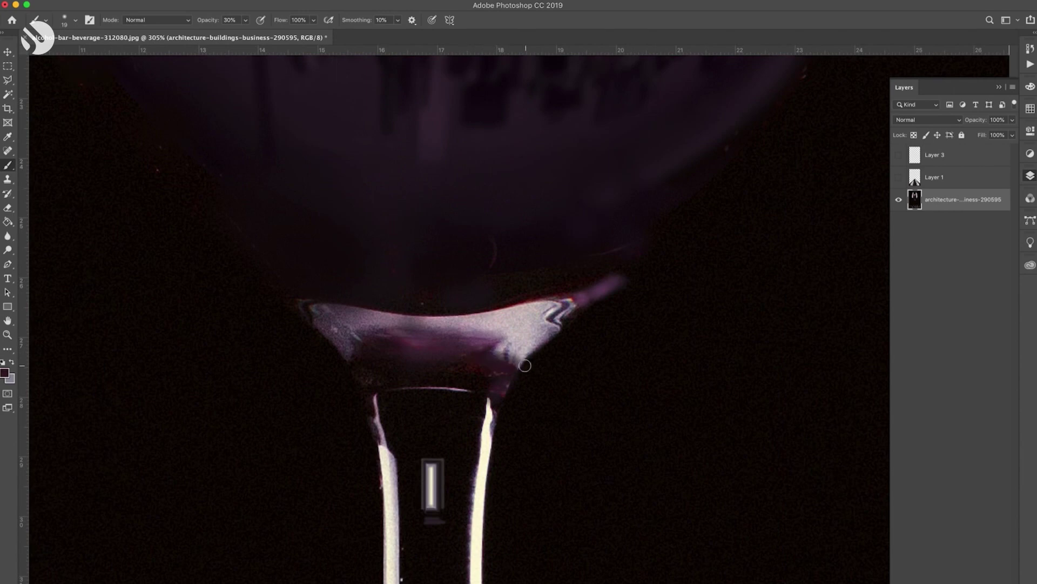
pyautogui.press('[')
pyautogui.press('[')
pyautogui.press('d')
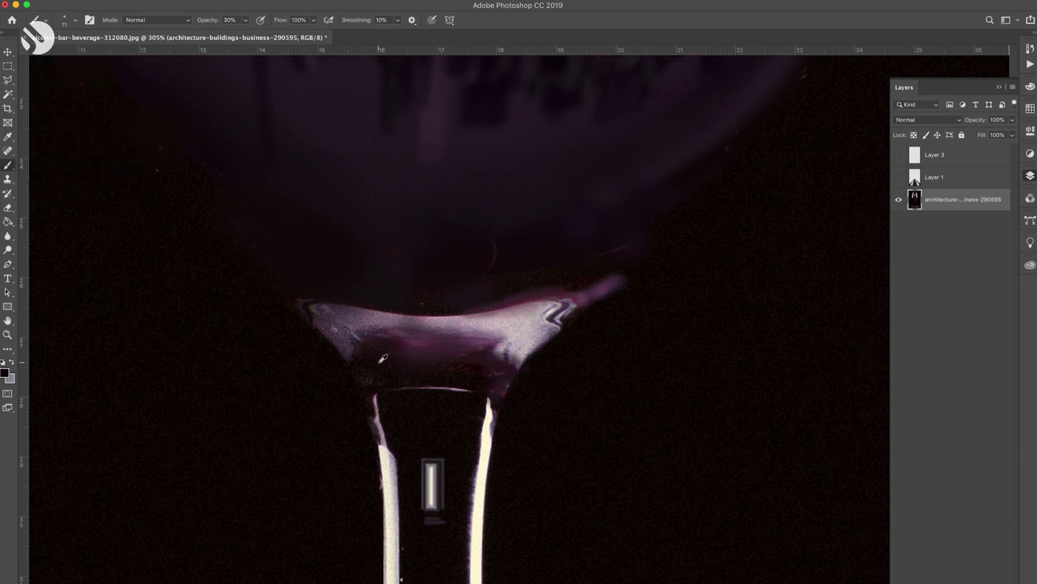
pyautogui.scroll(-15, 425, 353)
pyautogui.scroll(5, 521, 283)
pyautogui.scroll(5, 522, 286)
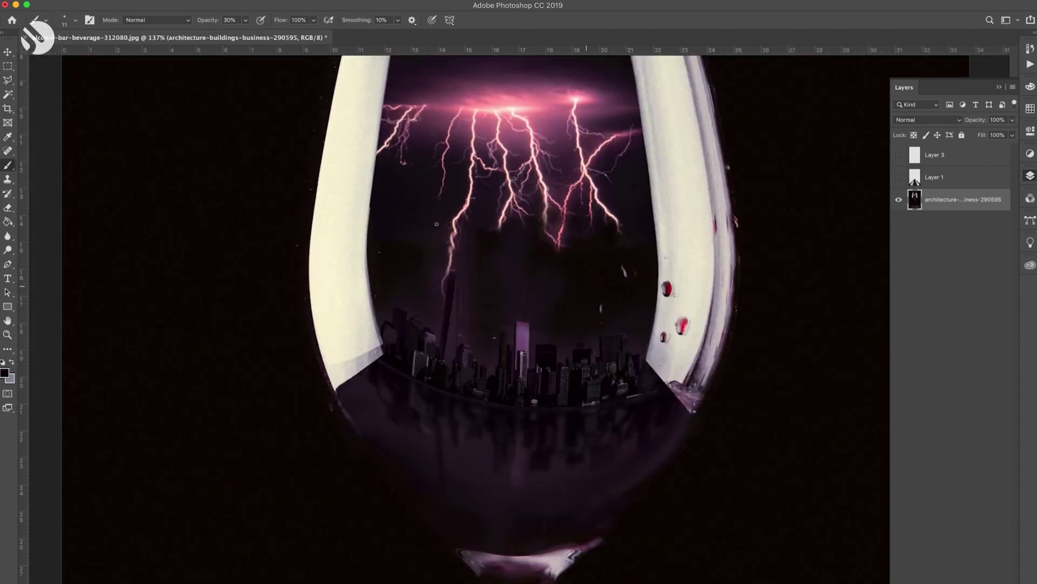
pyautogui.press(']')
pyautogui.press(']')
pyautogui.press(']')
# Adjust the brush size and hardness and sample a purple colour from the canvas.
pyautogui.scroll(-3, 546, 306)
pyautogui.scroll(-2, 546, 307)
pyautogui.scroll(2, 573, 333)
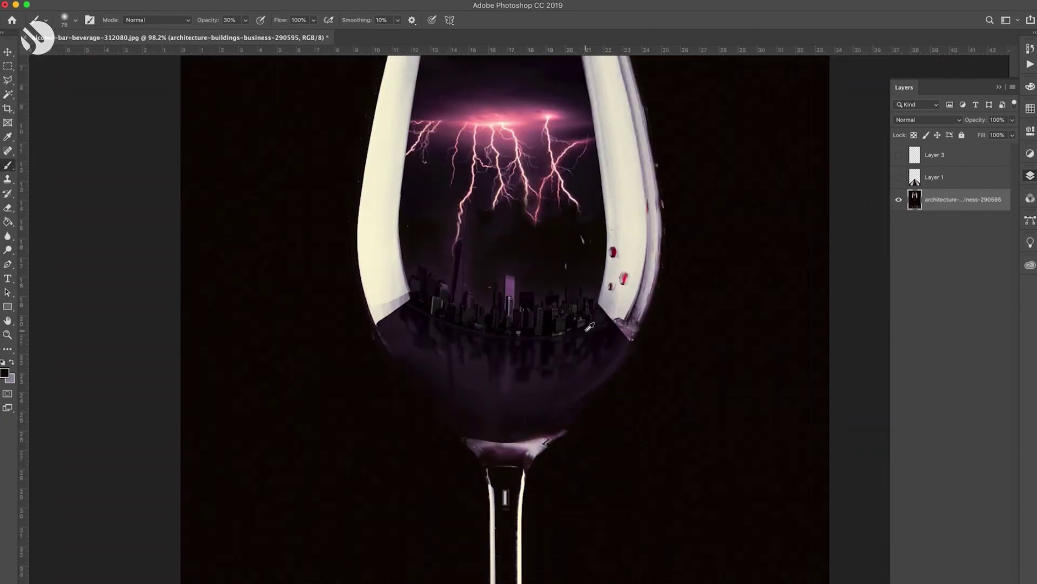
pyautogui.scroll(4, 589, 327)
pyautogui.click(76, 21)
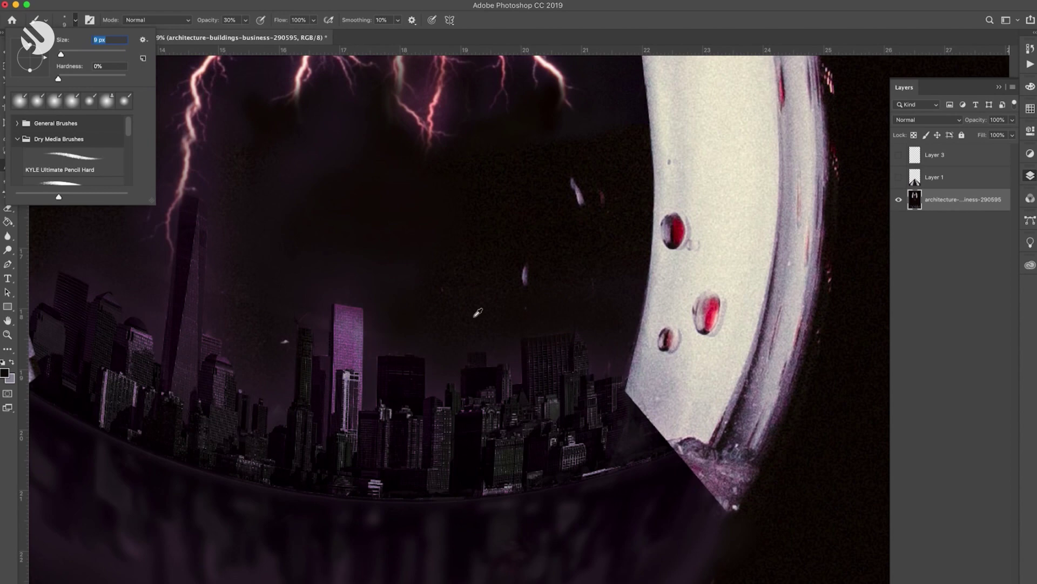
pyautogui.keyDown('alt'); pyautogui.click(504, 317); pyautogui.keyUp('alt')
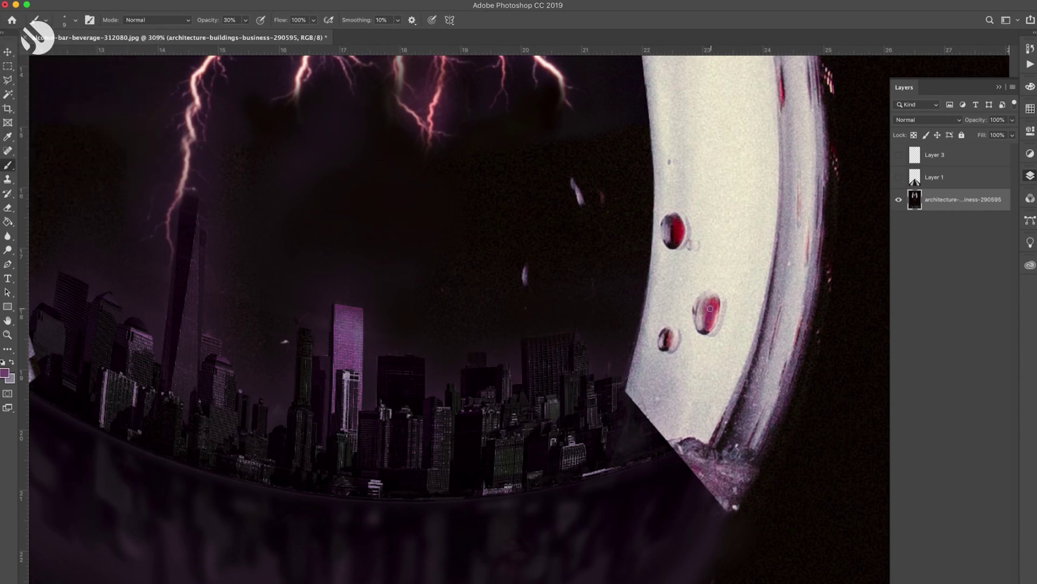
pyautogui.scroll(-2, 549, 313)
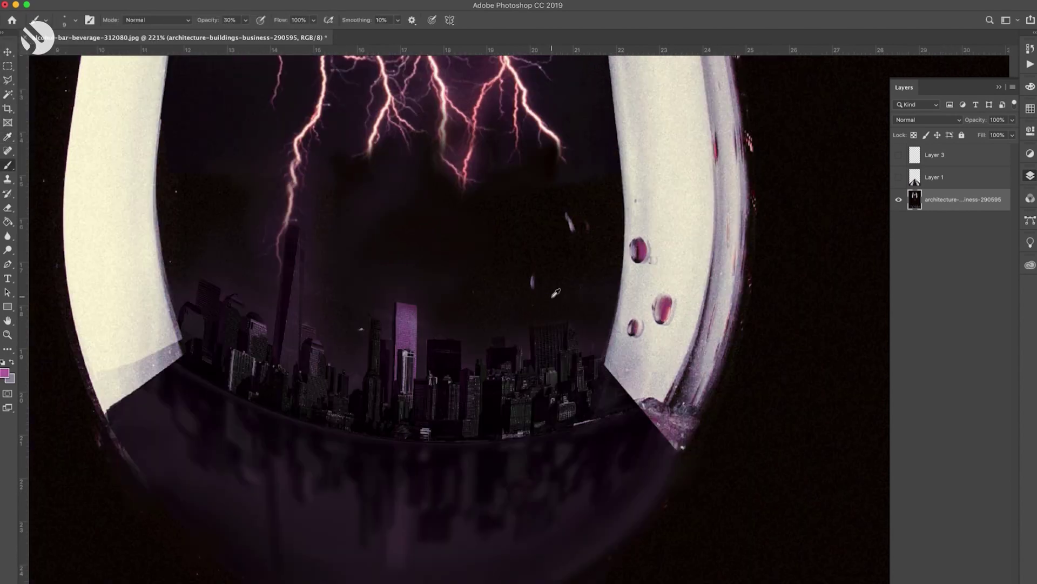
pyautogui.scroll(5, 549, 312)
# Clone away the wine stream over the rim and show the boardwalk layer again.
pyautogui.press('s')
pyautogui.moveTo(435, 308)
pyautogui.mouseDown()
pyautogui.moveTo(456, 232)
pyautogui.moveTo(457, 99)
pyautogui.moveTo(465, 150)
pyautogui.mouseUp()
pyautogui.press('b')
pyautogui.press('d')
pyautogui.scroll(-5, 466, 151)
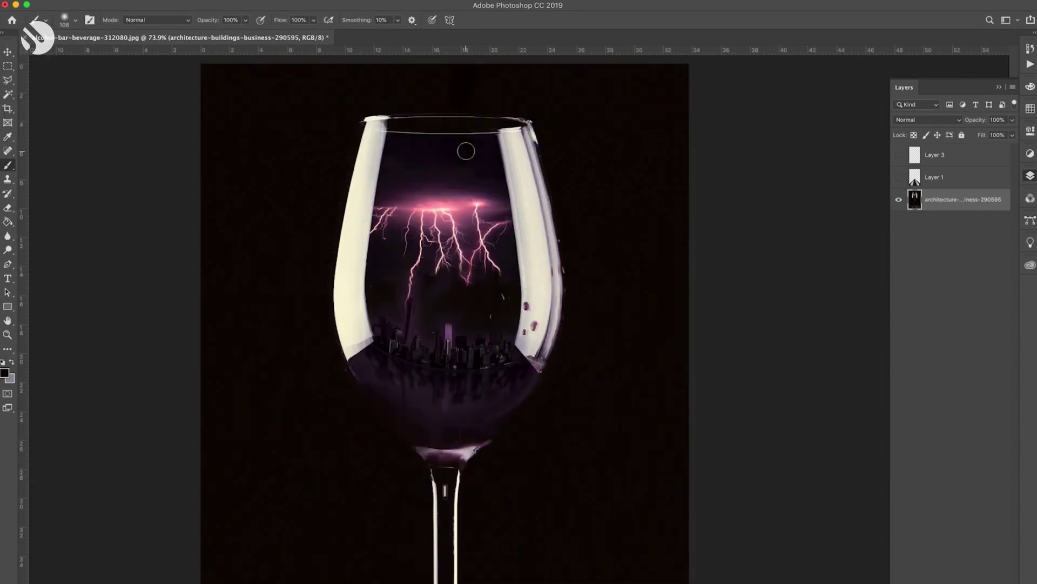
pyautogui.scroll(-5, 466, 150)
pyautogui.scroll(-3, 519, 291)
pyautogui.click(898, 177)
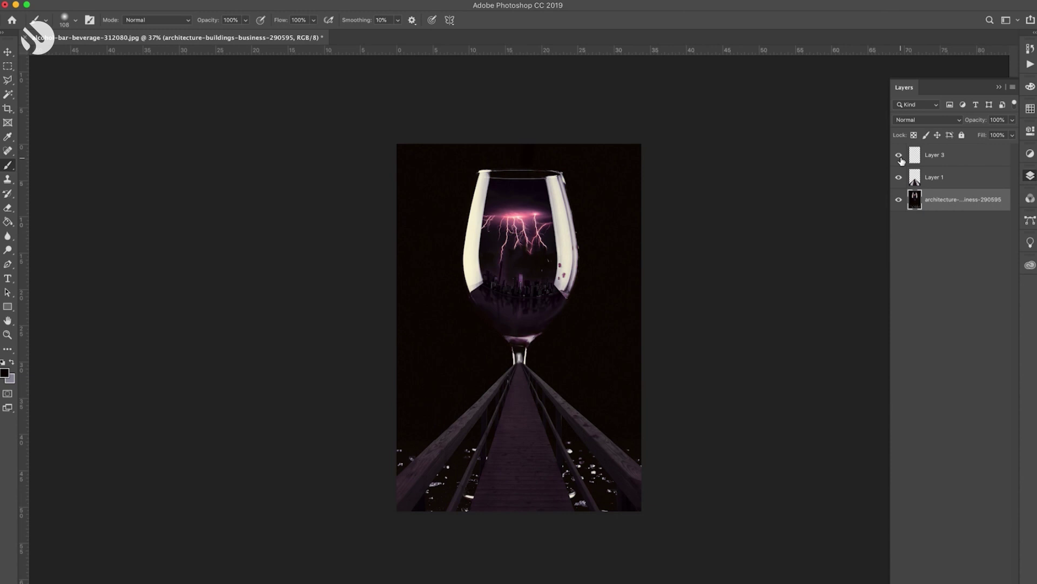
# On a new layer, darken the image bottom over the boardwalk with a large black brush.
pyautogui.hotkey('ctrl', 'shift', 'alt', 'n')
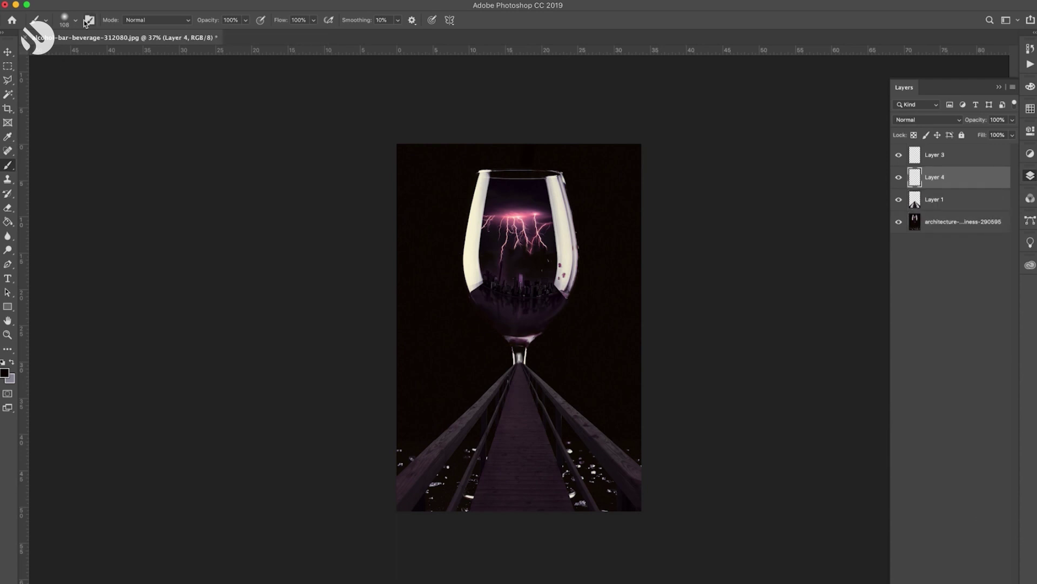
pyautogui.click(75, 20)
pyautogui.press(']')
pyautogui.press(']')
pyautogui.press(']')
pyautogui.press('Escape')
pyautogui.moveTo(405, 533); pyautogui.dragTo(636, 583)
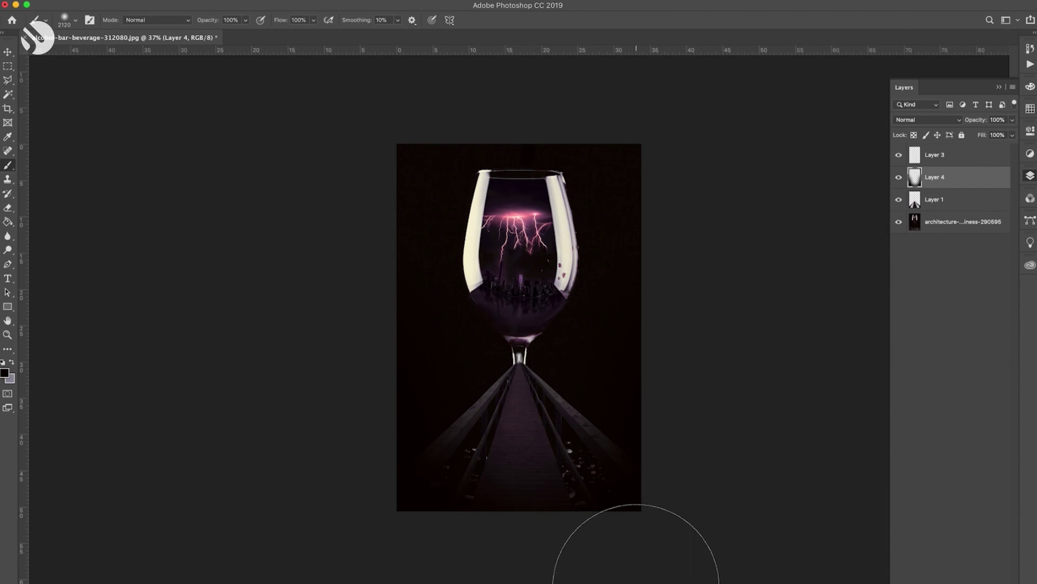
# Brighten the boardwalk path on Layer 1 with the Dodge tool.
pyautogui.hotkey('alt', '[')
pyautogui.rightClick(8, 248)
pyautogui.click(41, 248)
pyautogui.moveTo(519, 394); pyautogui.dragTo(519, 362)
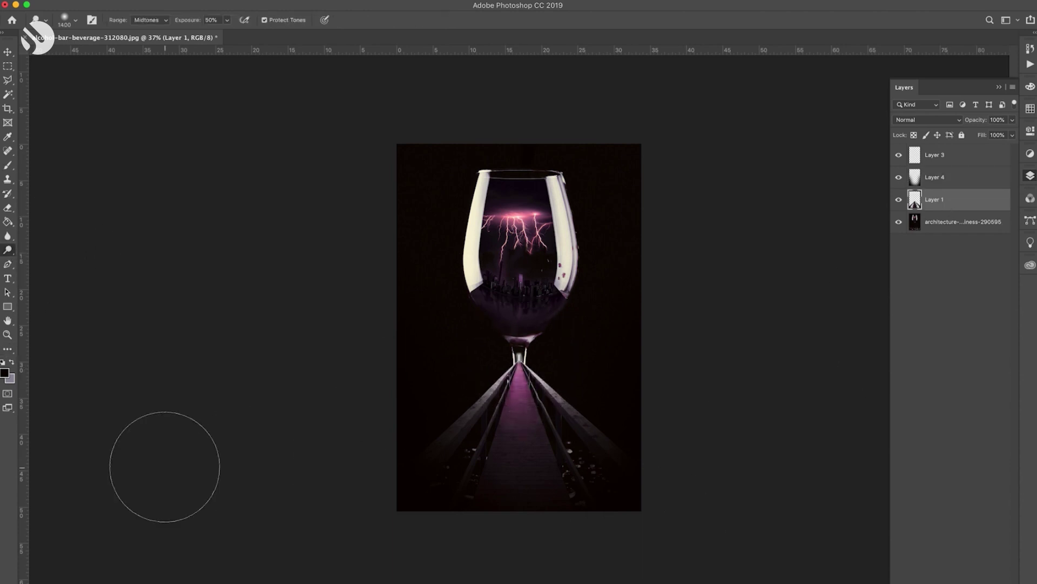
pyautogui.hotkey('alt', '[')
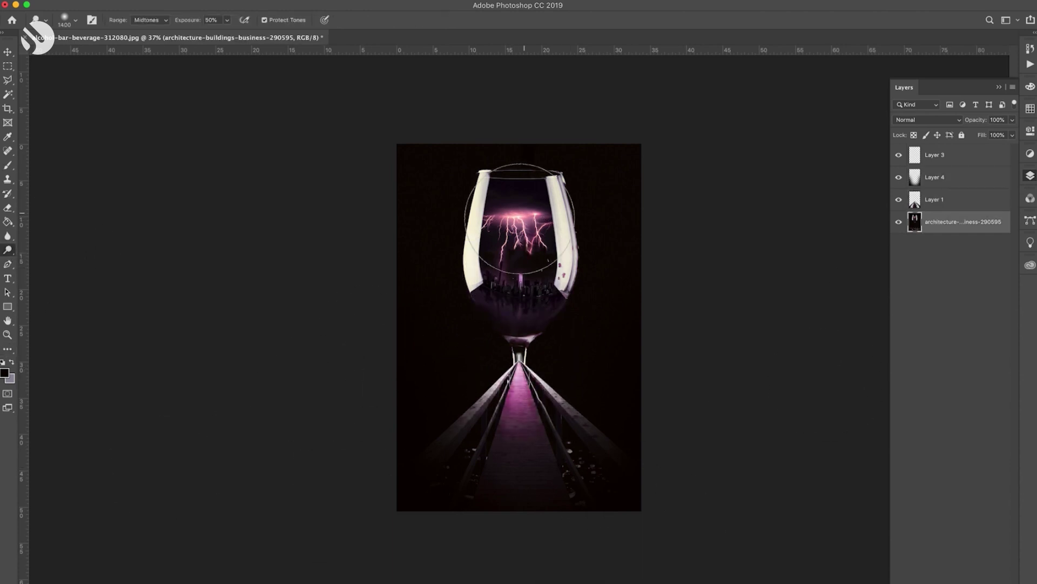
# Save the composite as a JPEG named 'glass', then launch Lightroom.
pyautogui.press('F7')
pyautogui.click(100, 0)
pyautogui.click(106, 94)
pyautogui.click(478, 377)
pyautogui.click(457, 437)
pyautogui.write('glass')
pyautogui.click(720, 490)
pyautogui.click(592, 162)
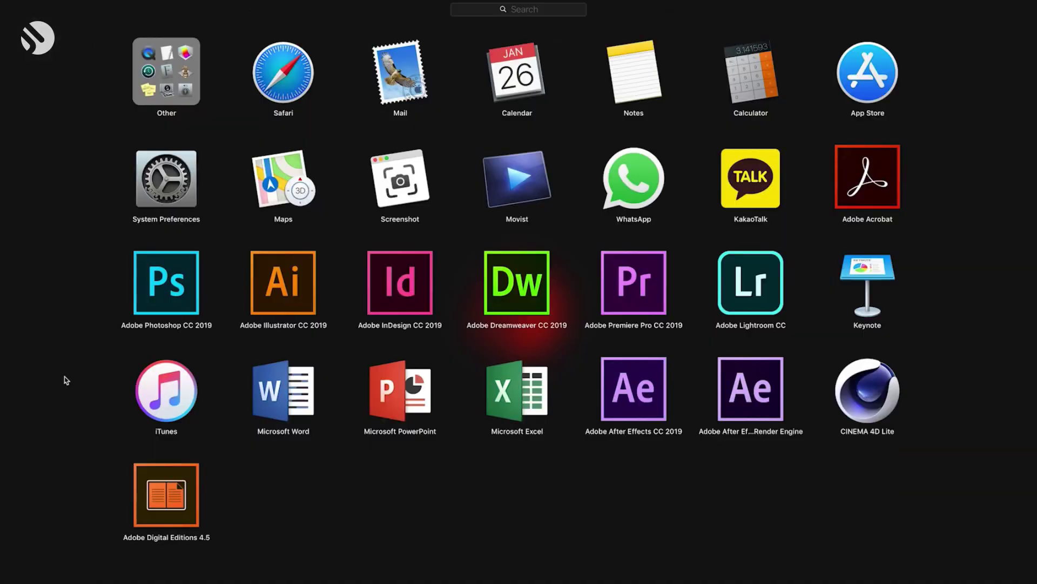
pyautogui.click(865, 280)
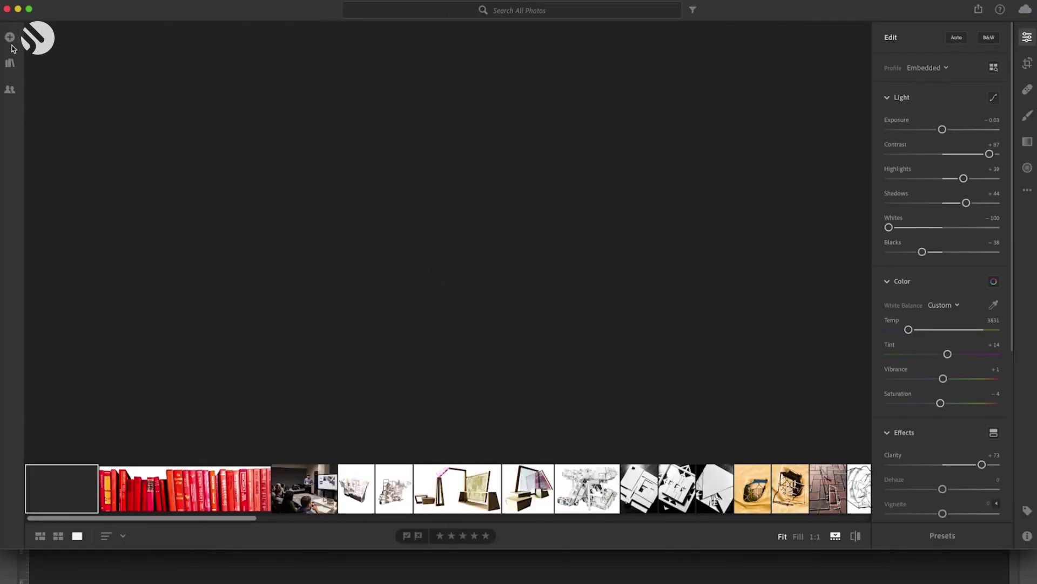
# Import the saved glass image into the Lightroom library.
pyautogui.click(10, 37)
pyautogui.doubleClick(389, 111)
pyautogui.click(1009, 10)
# Set exposure +0.51, clarity +16, and adjust contrast, highlights, shadows and whites.
pyautogui.moveTo(943, 129)
pyautogui.mouseDown()
pyautogui.moveTo(965, 154)
pyautogui.moveTo(951, 154)
pyautogui.moveTo(956, 163)
pyautogui.mouseUp()
pyautogui.moveTo(943, 178)
pyautogui.mouseDown()
pyautogui.moveTo(958, 203)
pyautogui.moveTo(938, 203)
pyautogui.moveTo(981, 226)
pyautogui.moveTo(912, 227)
pyautogui.moveTo(914, 252)
pyautogui.moveTo(971, 252)
pyautogui.mouseUp()
pyautogui.moveTo(945, 466)
pyautogui.mouseDown()
pyautogui.moveTo(959, 465)
pyautogui.moveTo(951, 465)
pyautogui.mouseUp()
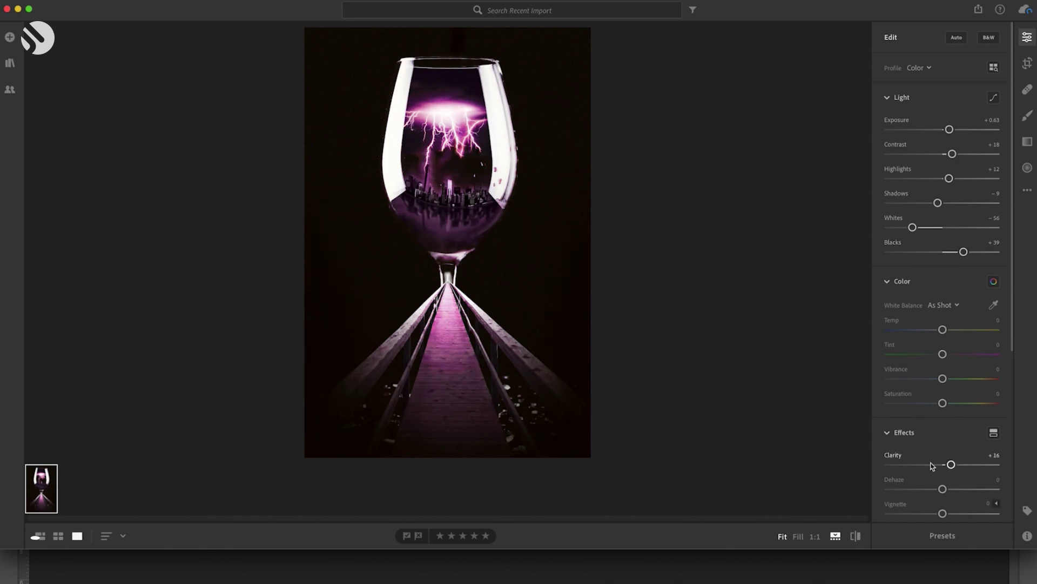
pyautogui.moveTo(949, 130)
pyautogui.mouseDown()
pyautogui.moveTo(957, 154)
pyautogui.moveTo(940, 188)
pyautogui.mouseUp()
pyautogui.moveTo(913, 227); pyautogui.dragTo(929, 228)
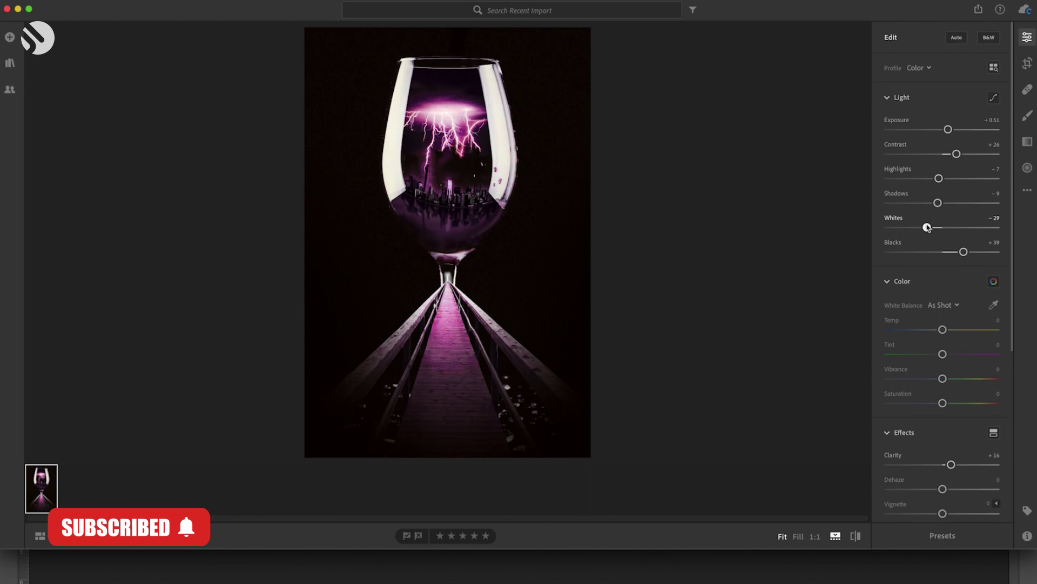